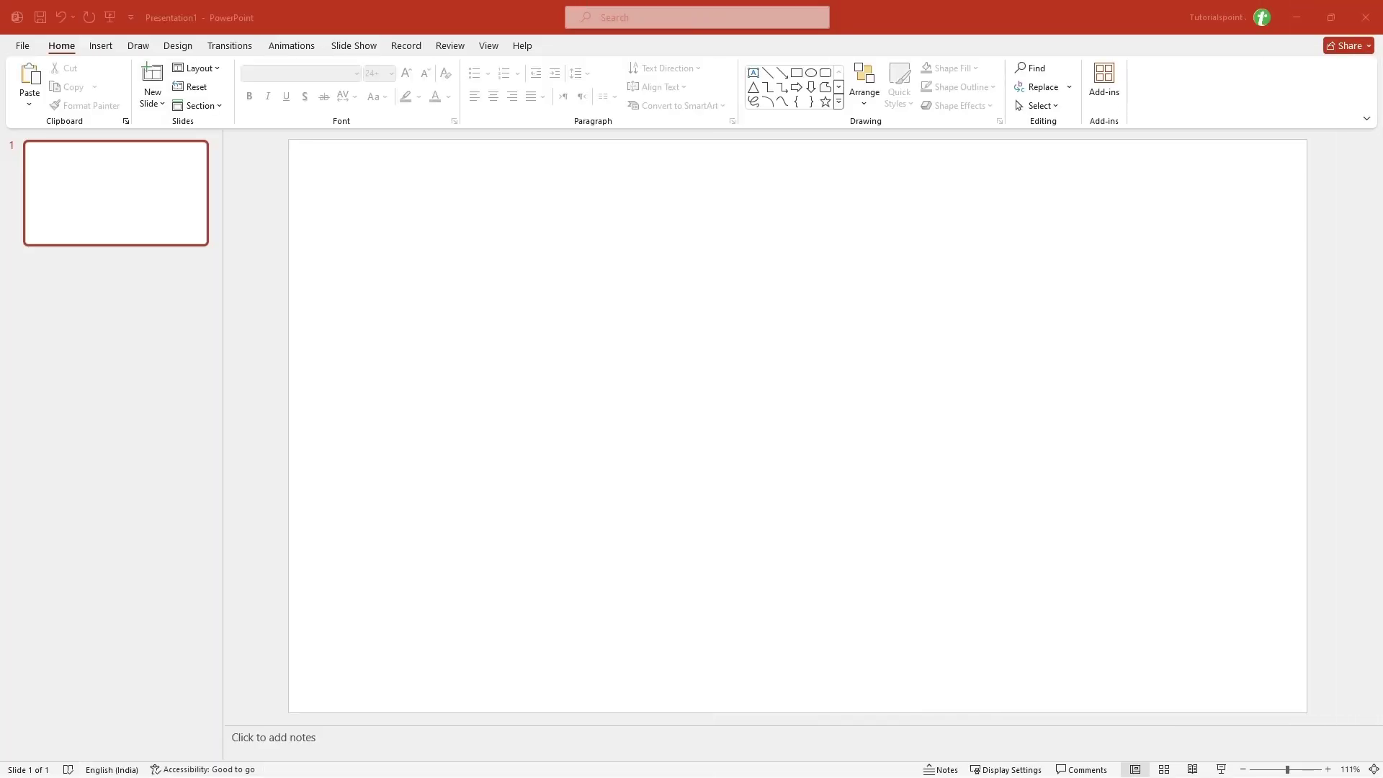
- Switch the slide background to a gradient fill, removing one stop and moving another to 83%
{"action": "left_click", "coordinate": [844, 3]}
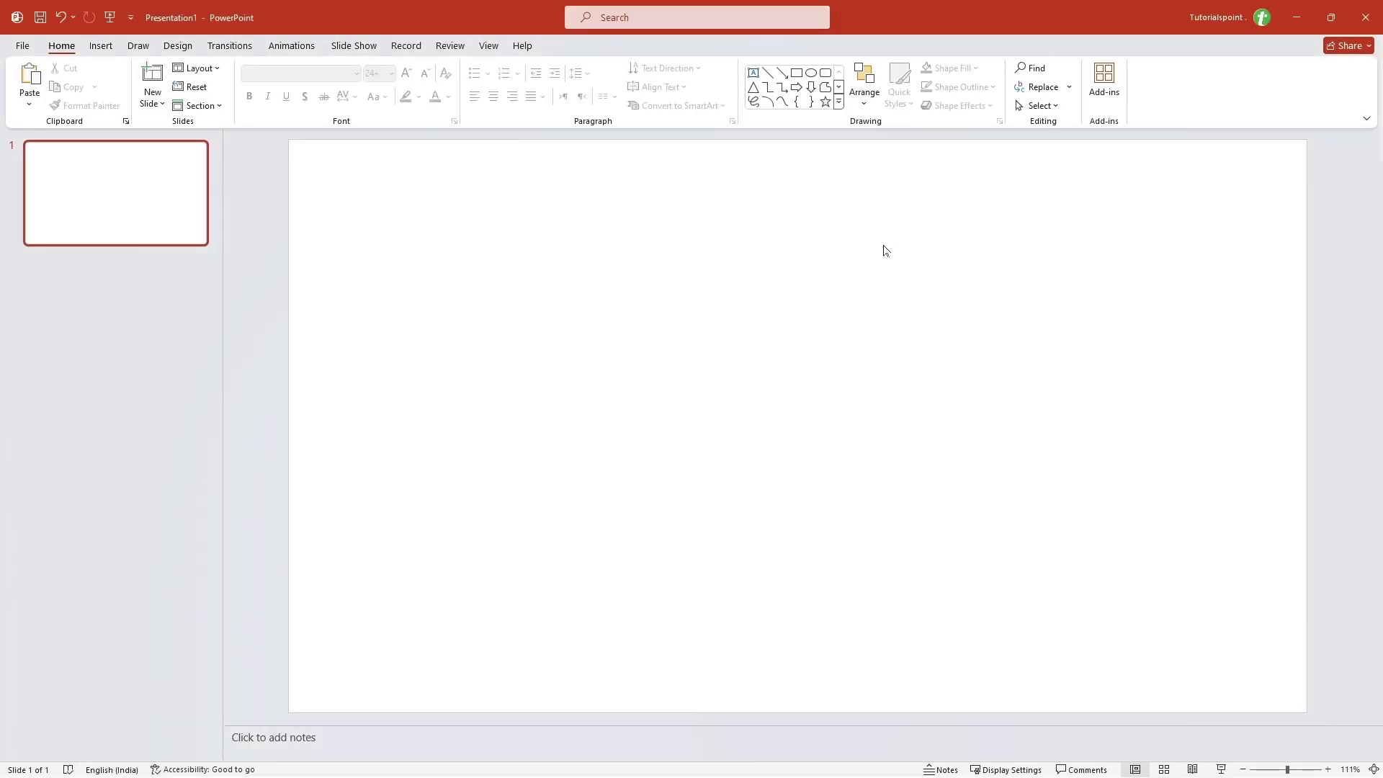
{"action": "right_click", "coordinate": [821, 272]}
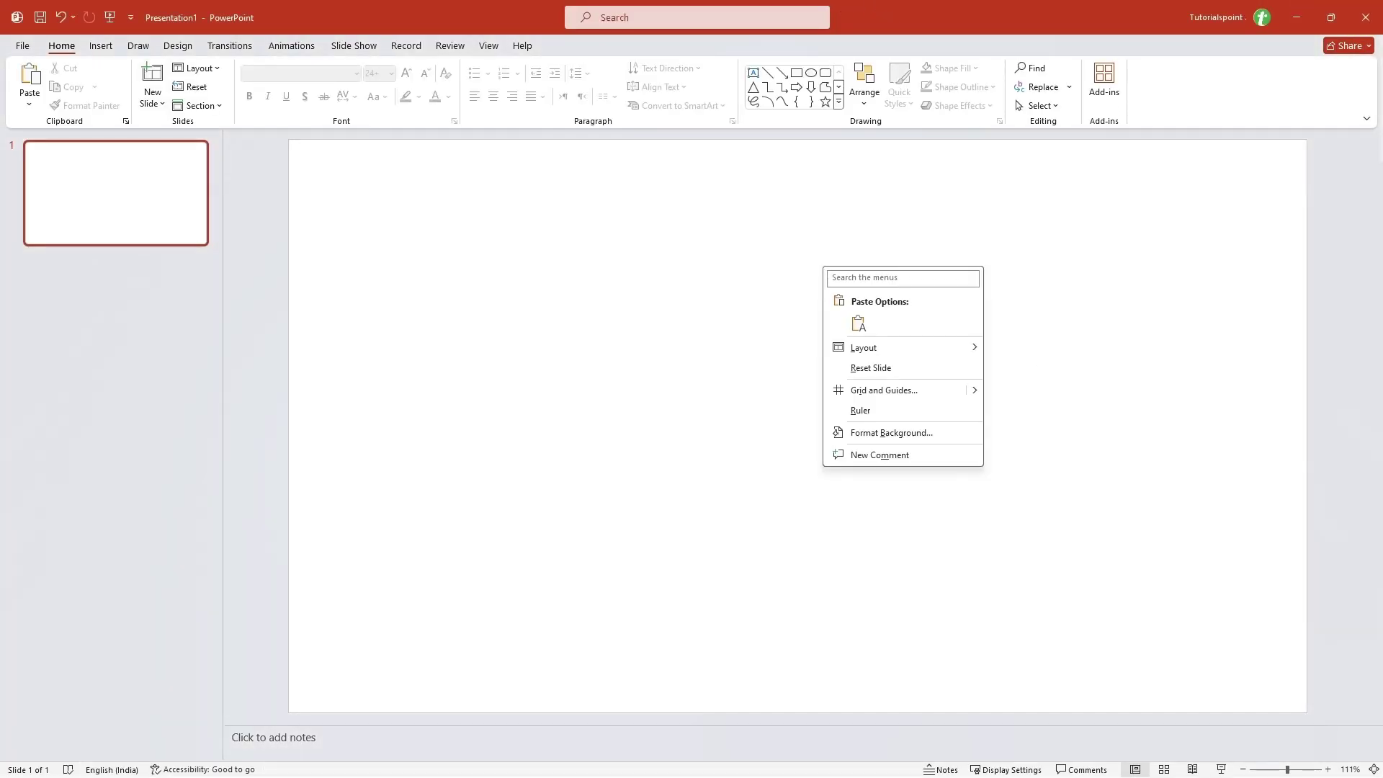
{"action": "left_click", "coordinate": [883, 437]}
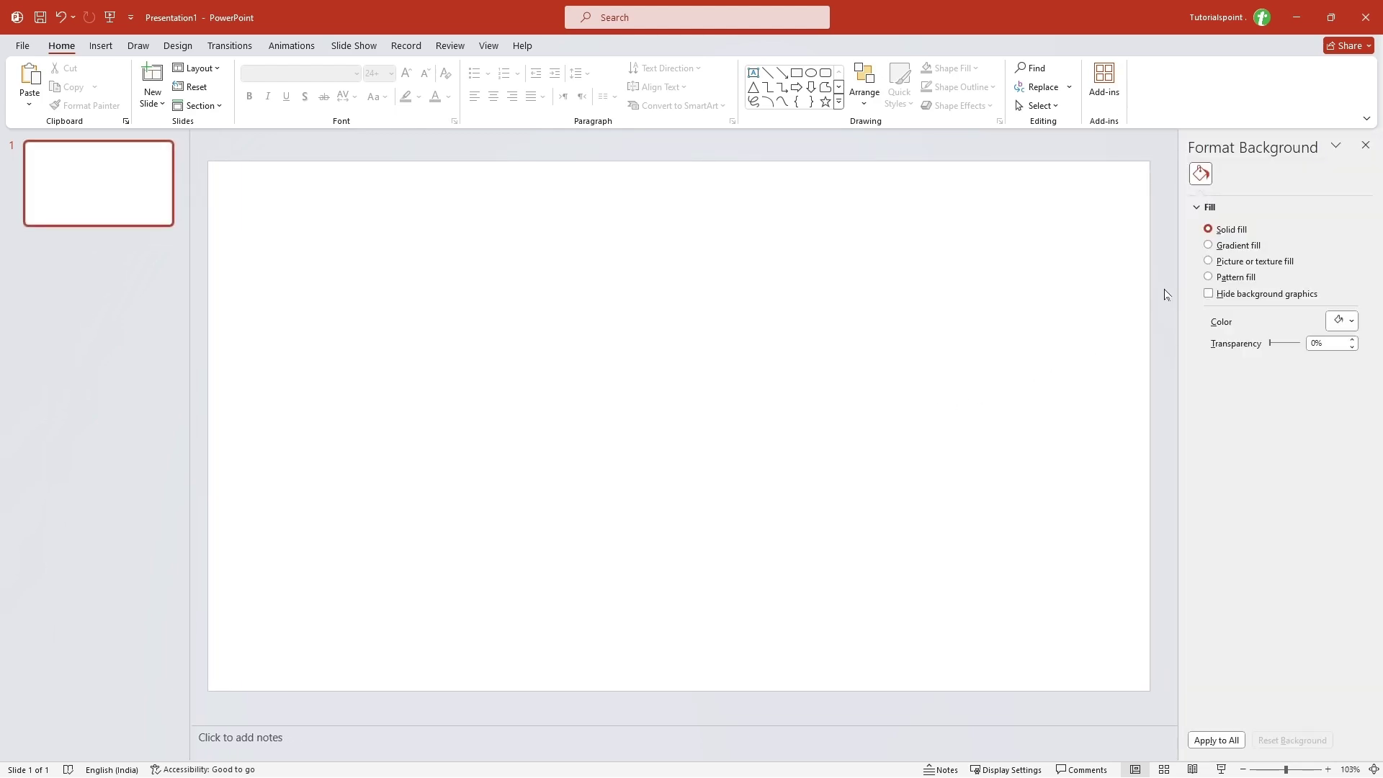
{"action": "left_click", "coordinate": [1209, 246]}
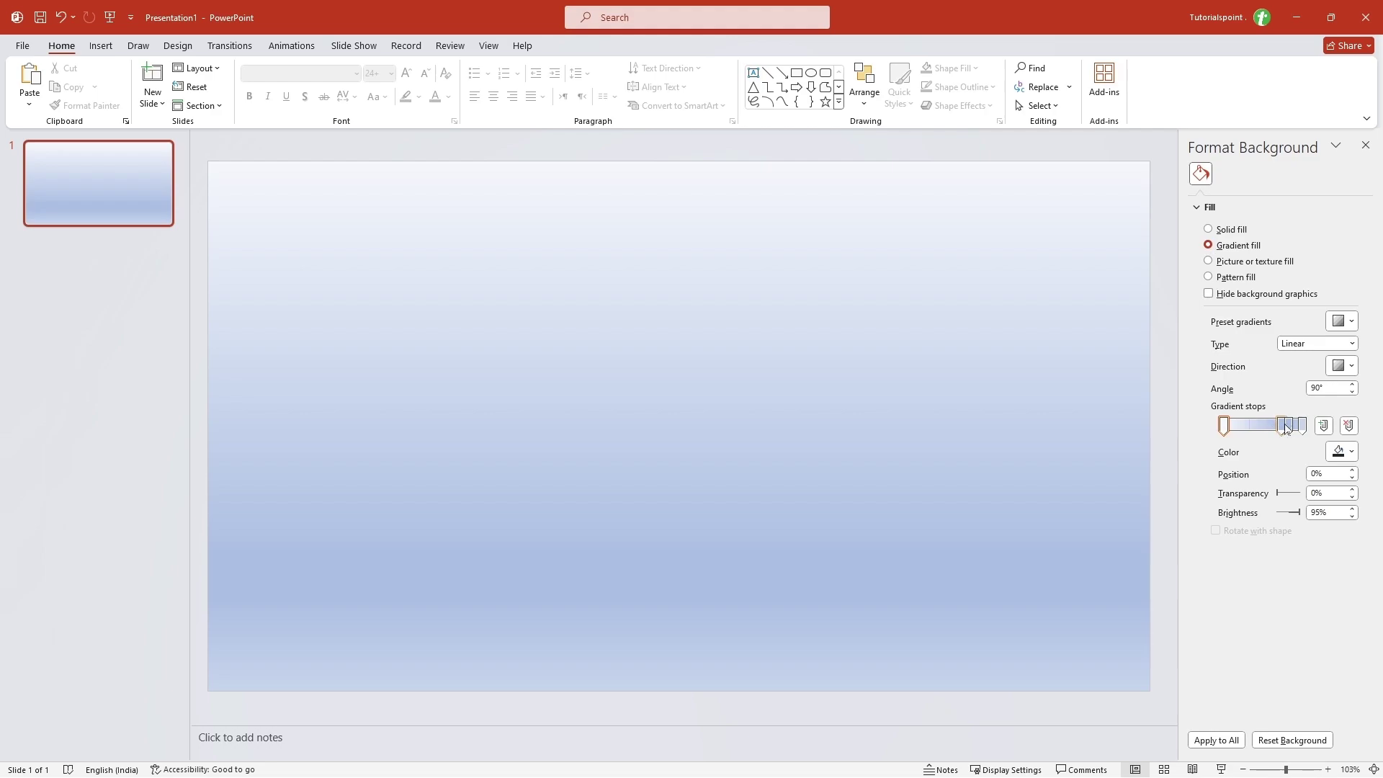
{"action": "left_click", "coordinate": [1347, 427]}
{"action": "left_click_drag", "start_coordinate": [1282, 427], "coordinate": [1224, 428]}
- Colour the left gradient stop dark navy using a custom hex value
{"action": "left_click", "coordinate": [1351, 453]}
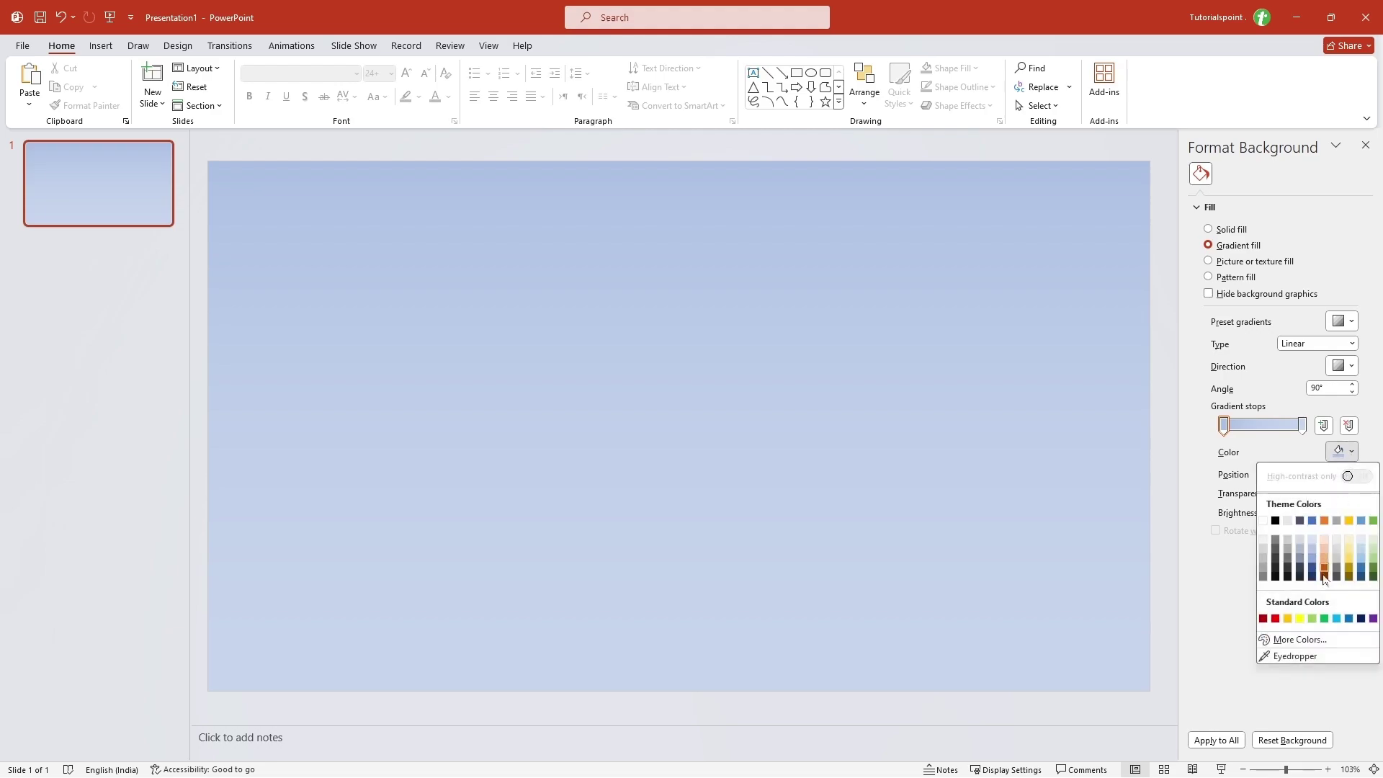
{"action": "left_click", "coordinate": [1307, 640]}
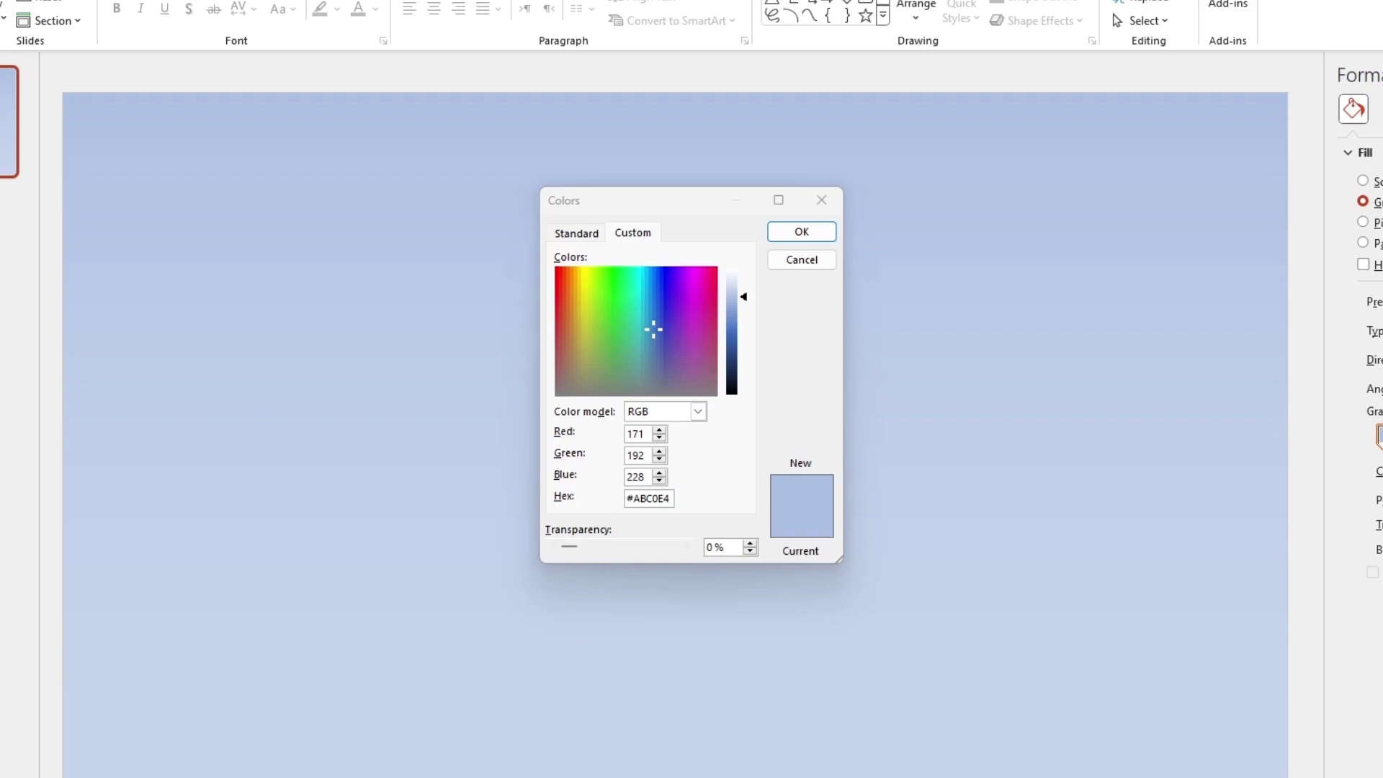
{"action": "double_click", "coordinate": [651, 499]}
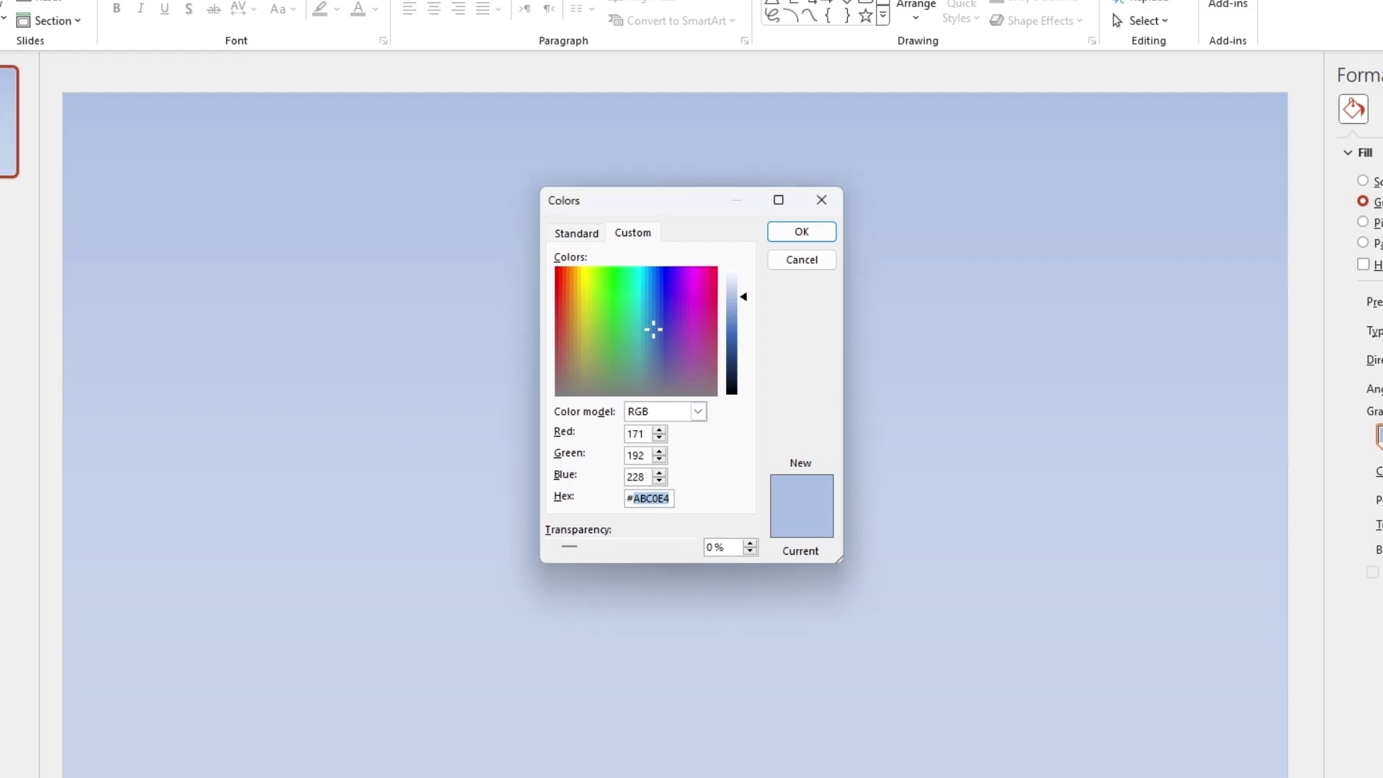
{"action": "left_click", "coordinate": [785, 233]}
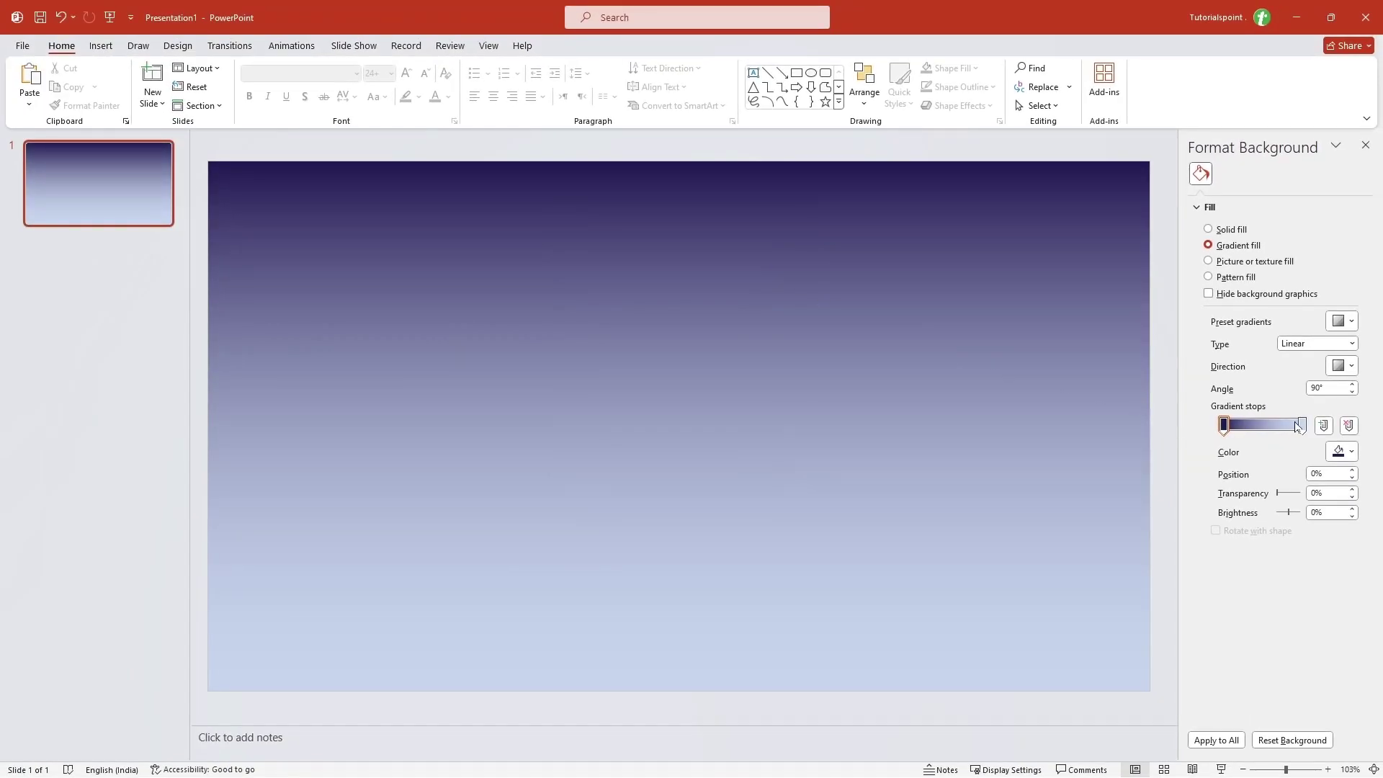
- Set the 100% gradient stop to hex #836FFF and close the Format Background pane
{"action": "left_click", "coordinate": [1301, 425]}
{"action": "left_click", "coordinate": [1337, 452]}
{"action": "left_click", "coordinate": [1278, 680]}
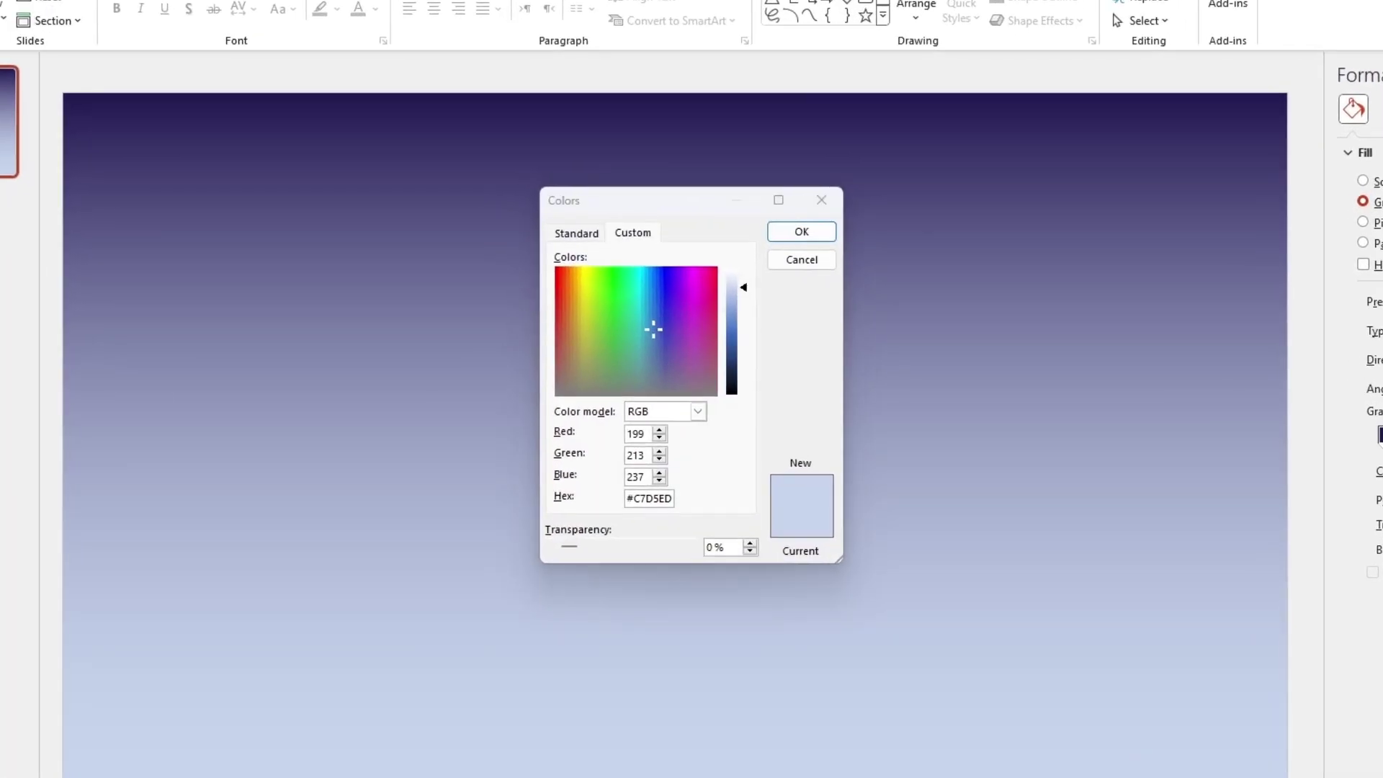
{"action": "left_click", "coordinate": [680, 200]}
{"action": "double_click", "coordinate": [681, 498]}
{"action": "type", "text": "#836FFF"}
{"action": "left_click", "coordinate": [798, 234]}
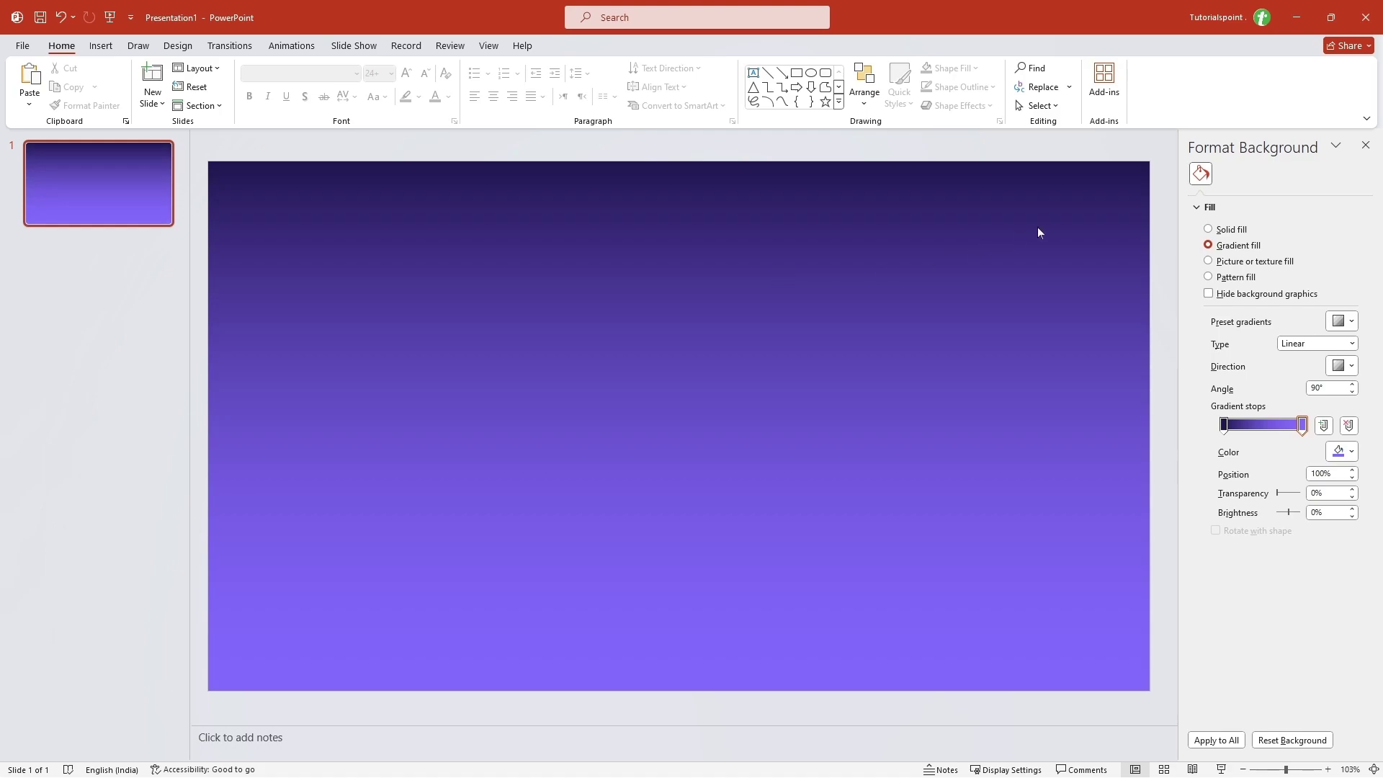
{"action": "left_click", "coordinate": [1365, 144]}
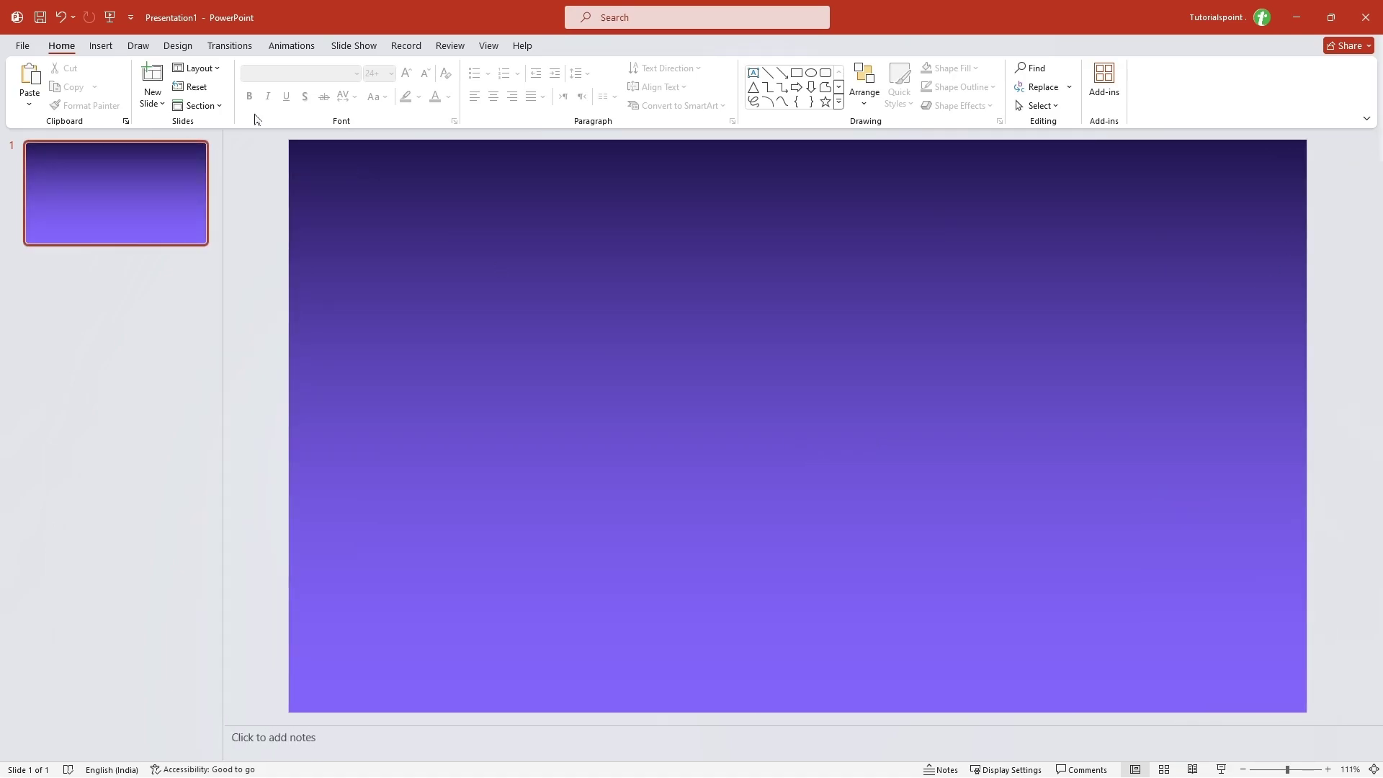
- Draw a tall rounded rectangle and position it on the left of the slide
{"action": "left_click", "coordinate": [100, 46]}
{"action": "left_click", "coordinate": [243, 85]}
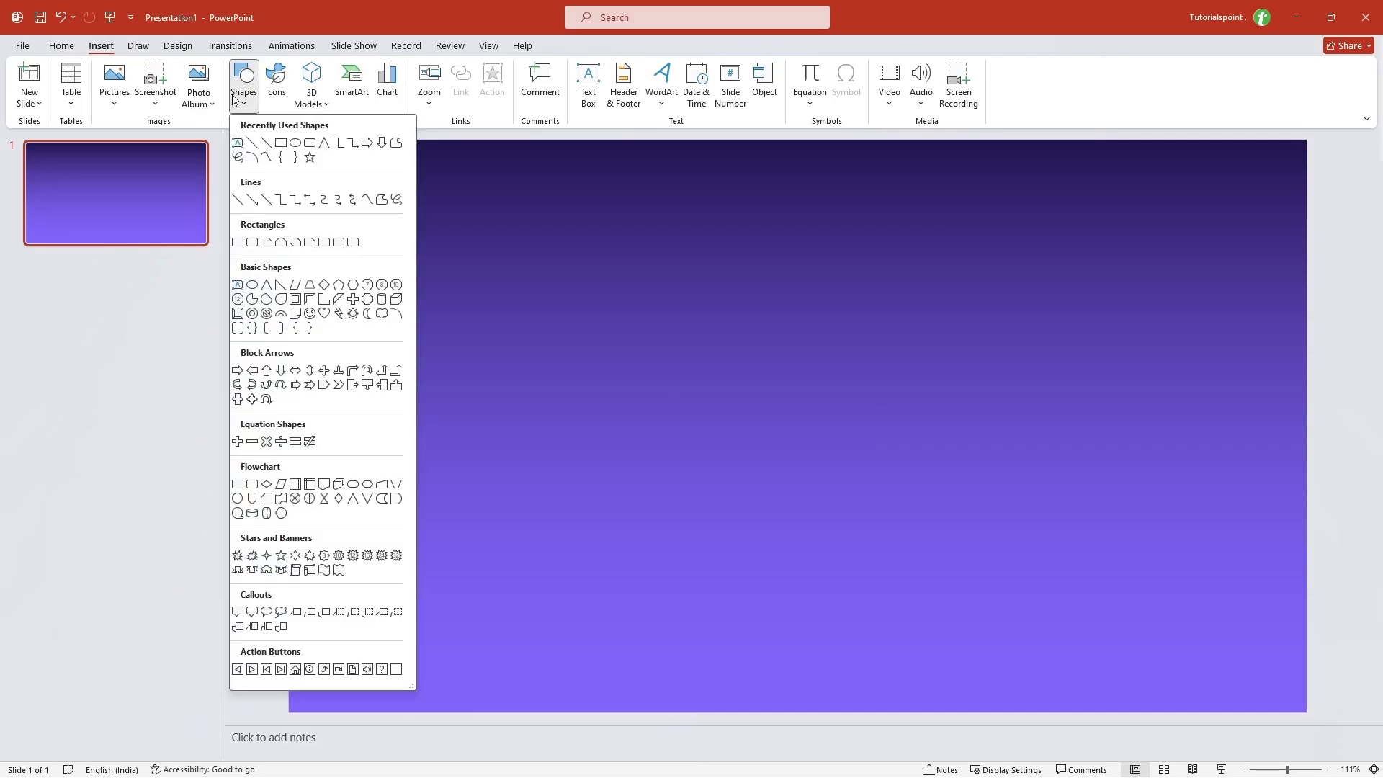
{"action": "left_click", "coordinate": [311, 145]}
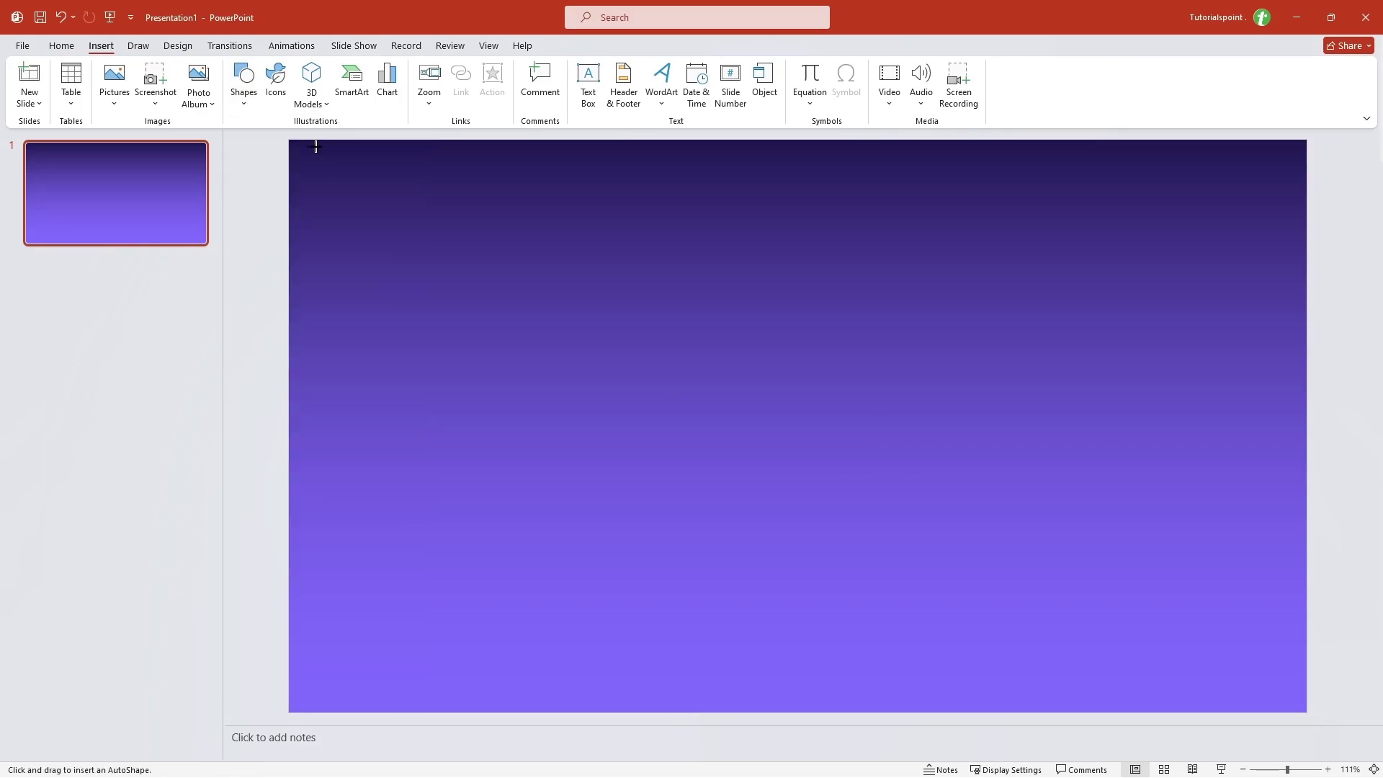
{"action": "mouse_move", "coordinate": [404, 284]}
{"action": "left_mouse_down"}
{"action": "mouse_move", "coordinate": [472, 330]}
{"action": "mouse_move", "coordinate": [531, 503]}
{"action": "mouse_move", "coordinate": [585, 576]}
{"action": "mouse_move", "coordinate": [585, 564]}
{"action": "left_mouse_up"}
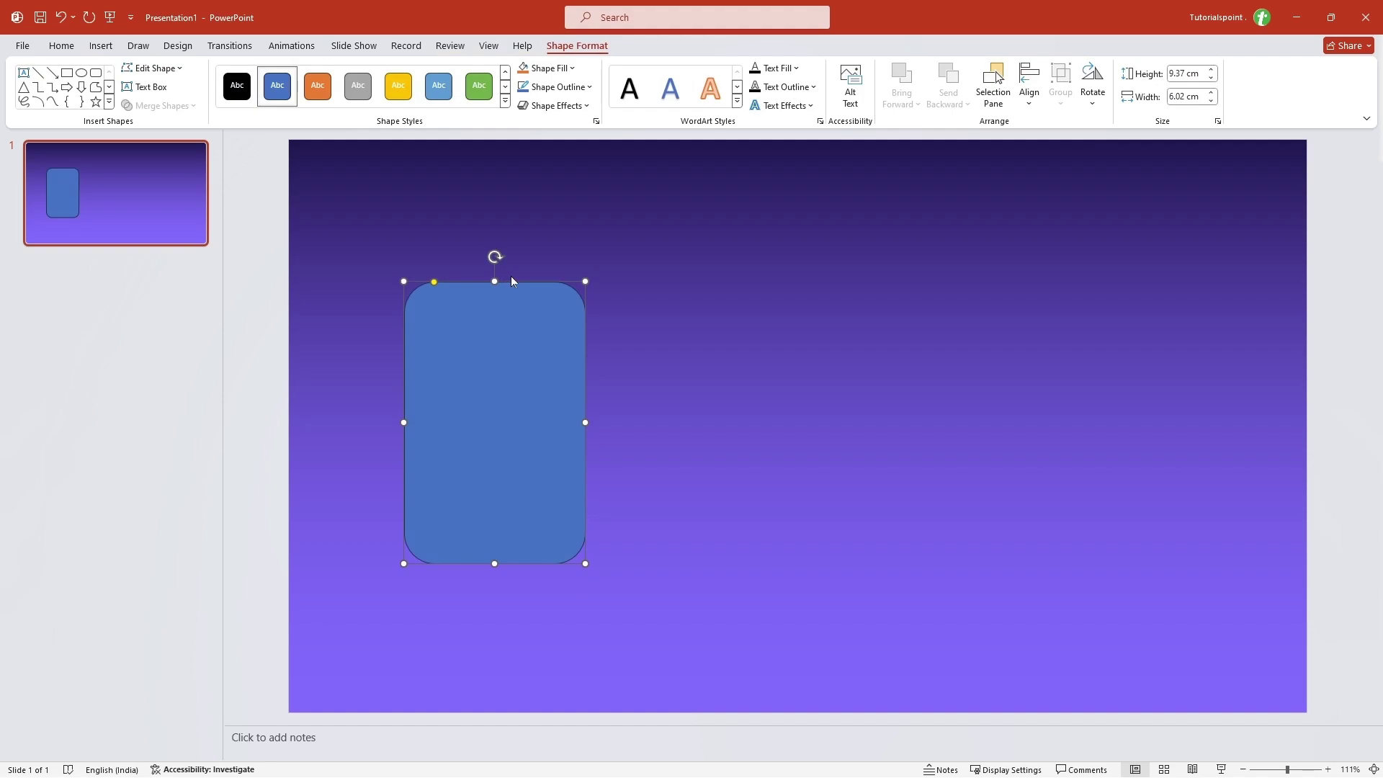
{"action": "left_click_drag", "start_coordinate": [511, 286], "coordinate": [482, 298]}
- Remove the rectangle's outline and fill it with hex #071952
{"action": "left_click", "coordinate": [555, 86]}
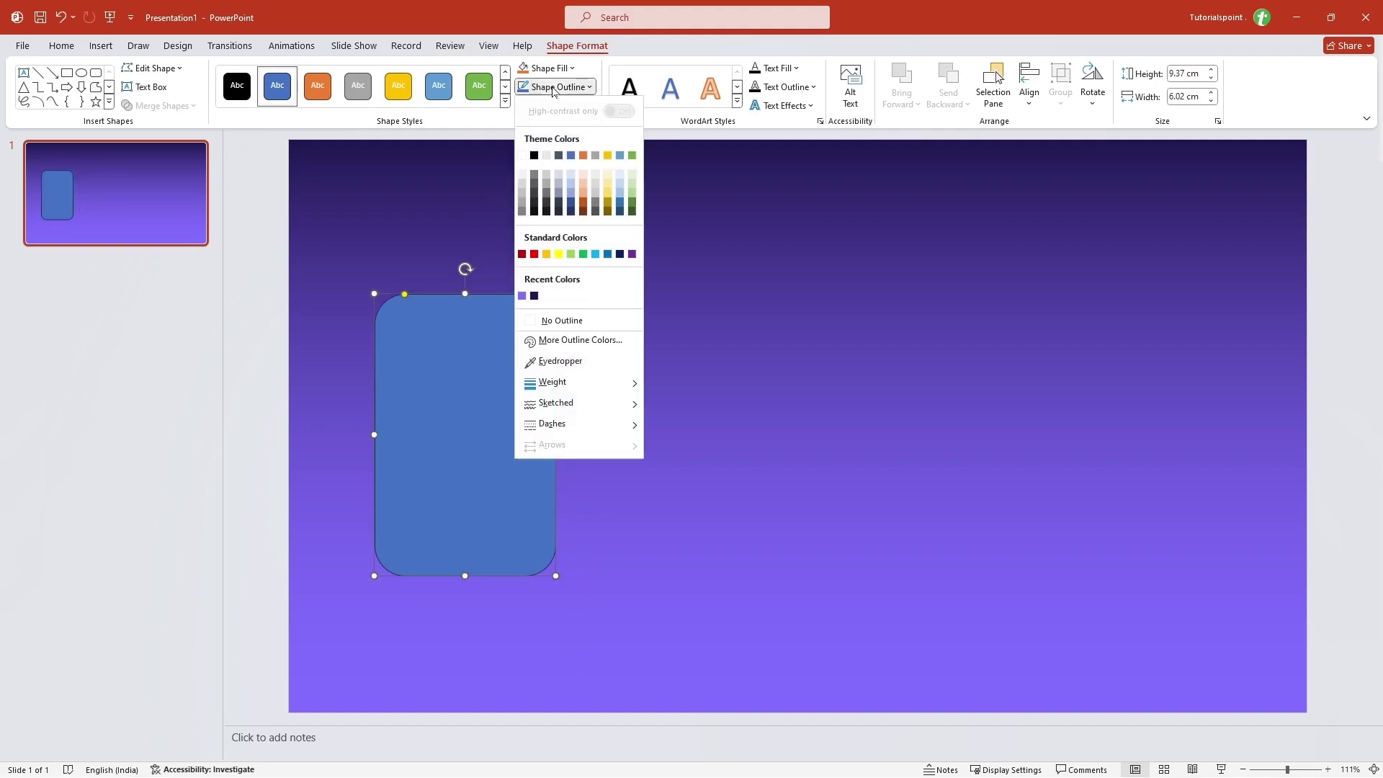
{"action": "left_click", "coordinate": [561, 323]}
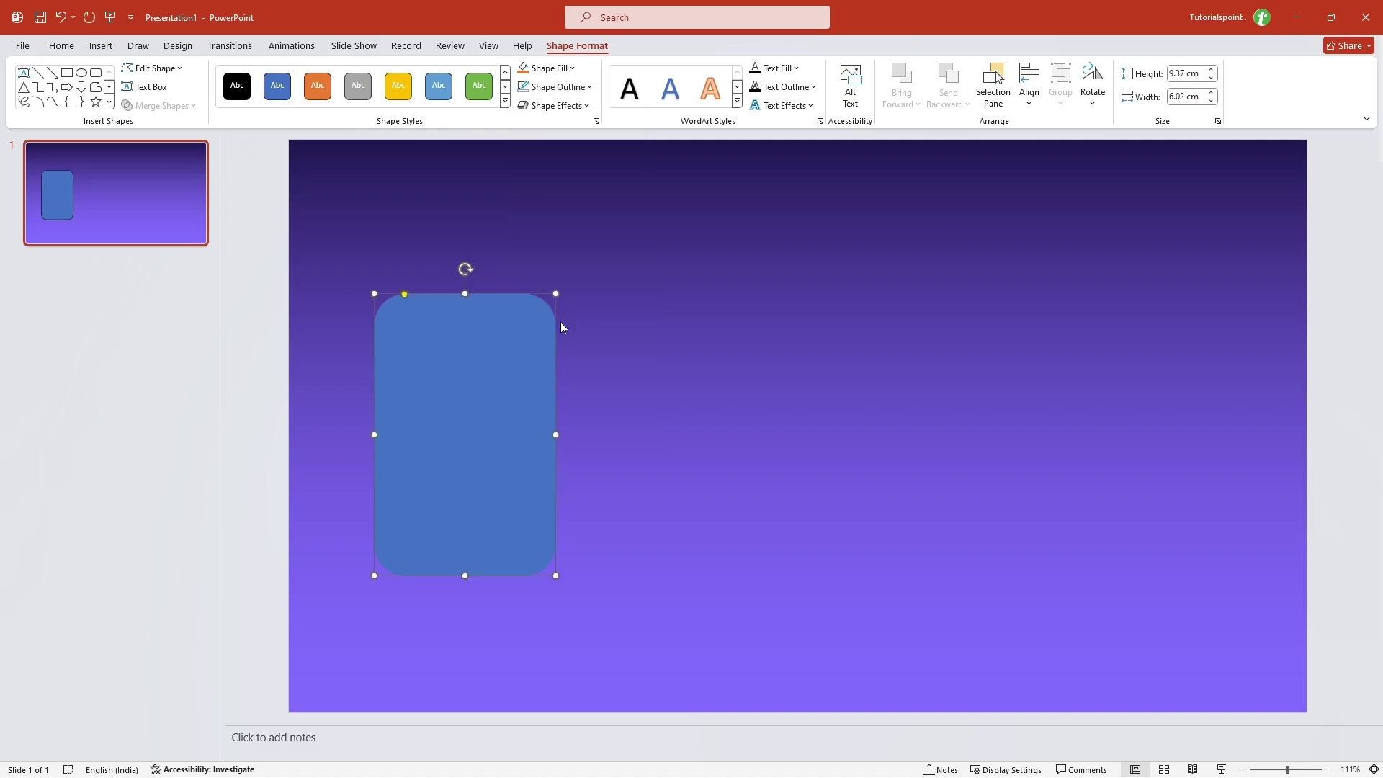
{"action": "left_click", "coordinate": [561, 75]}
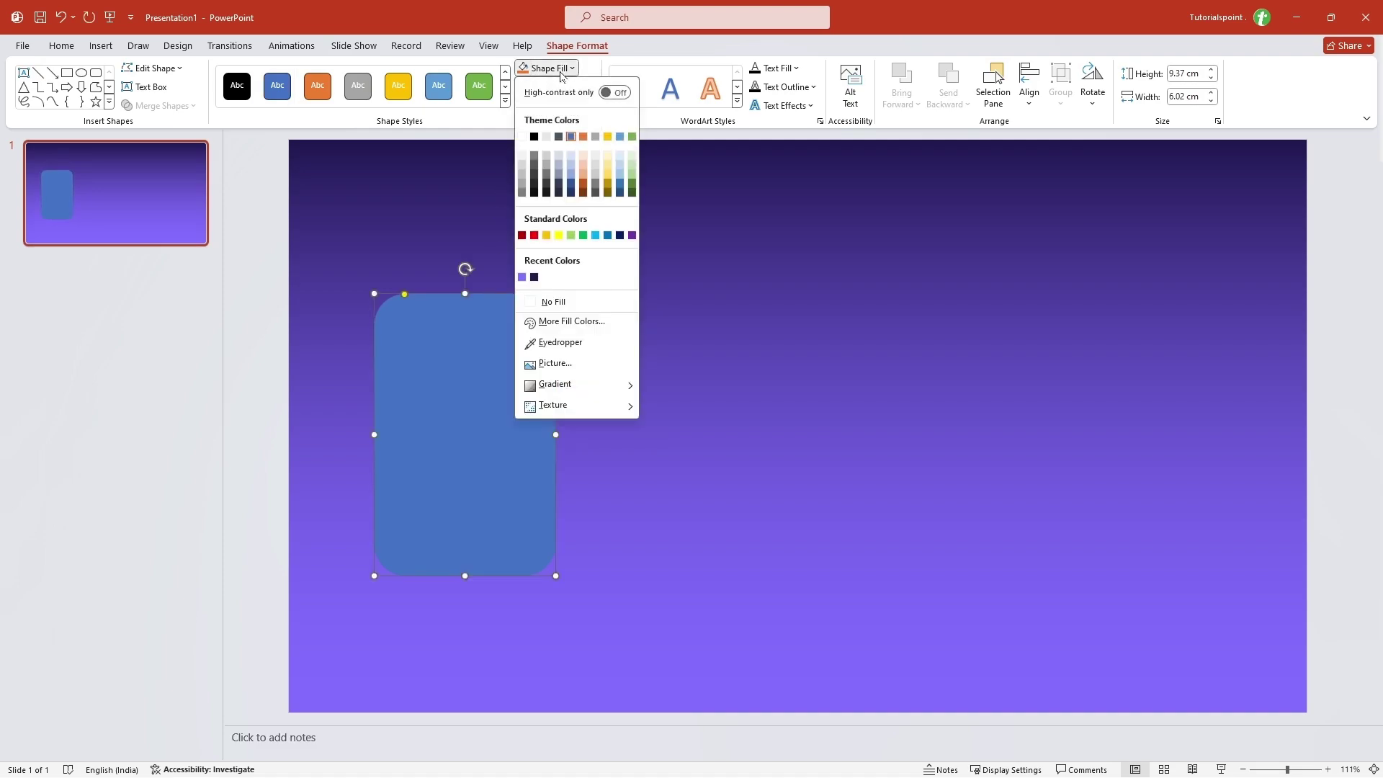
{"action": "left_click", "coordinate": [551, 322]}
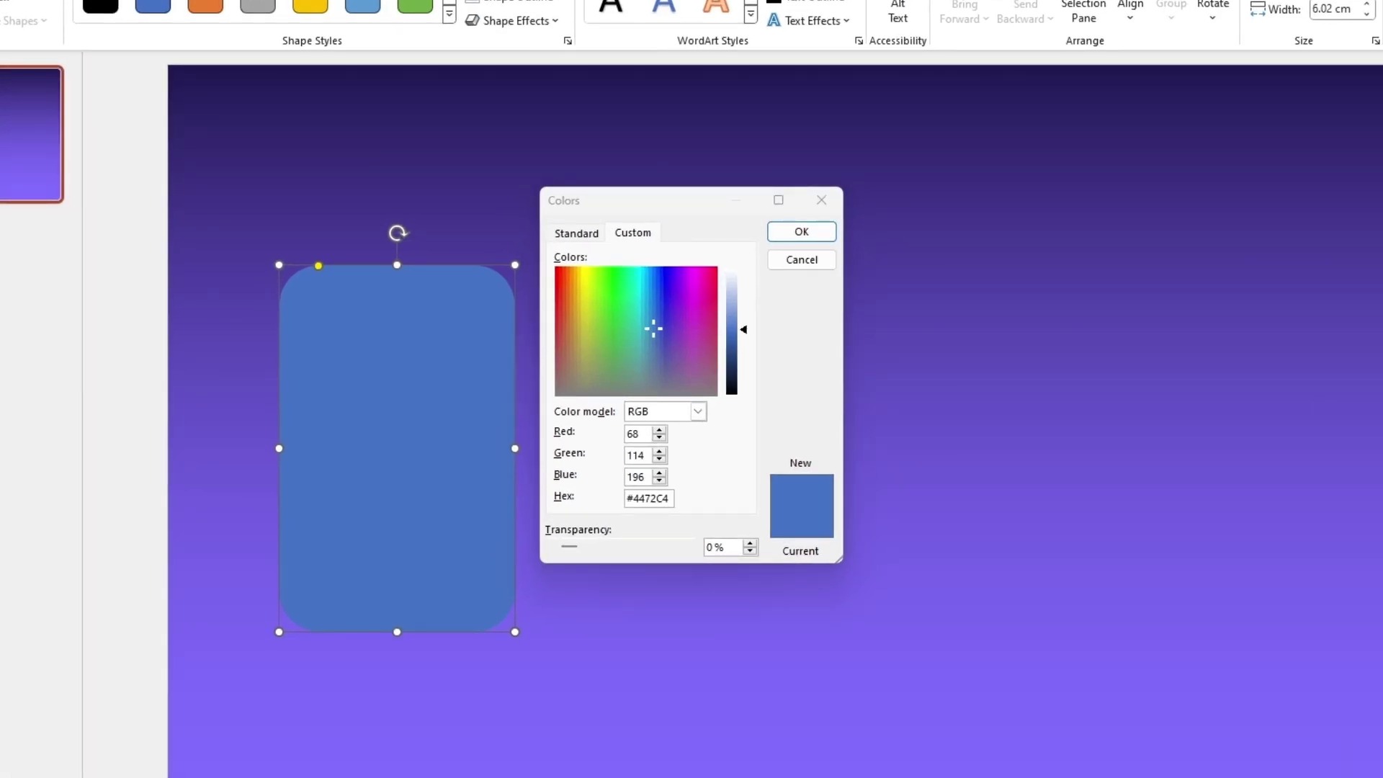
{"action": "left_click", "coordinate": [648, 497]}
{"action": "double_click", "coordinate": [648, 498]}
{"action": "type", "text": "#071952"}
{"action": "left_click", "coordinate": [794, 233]}
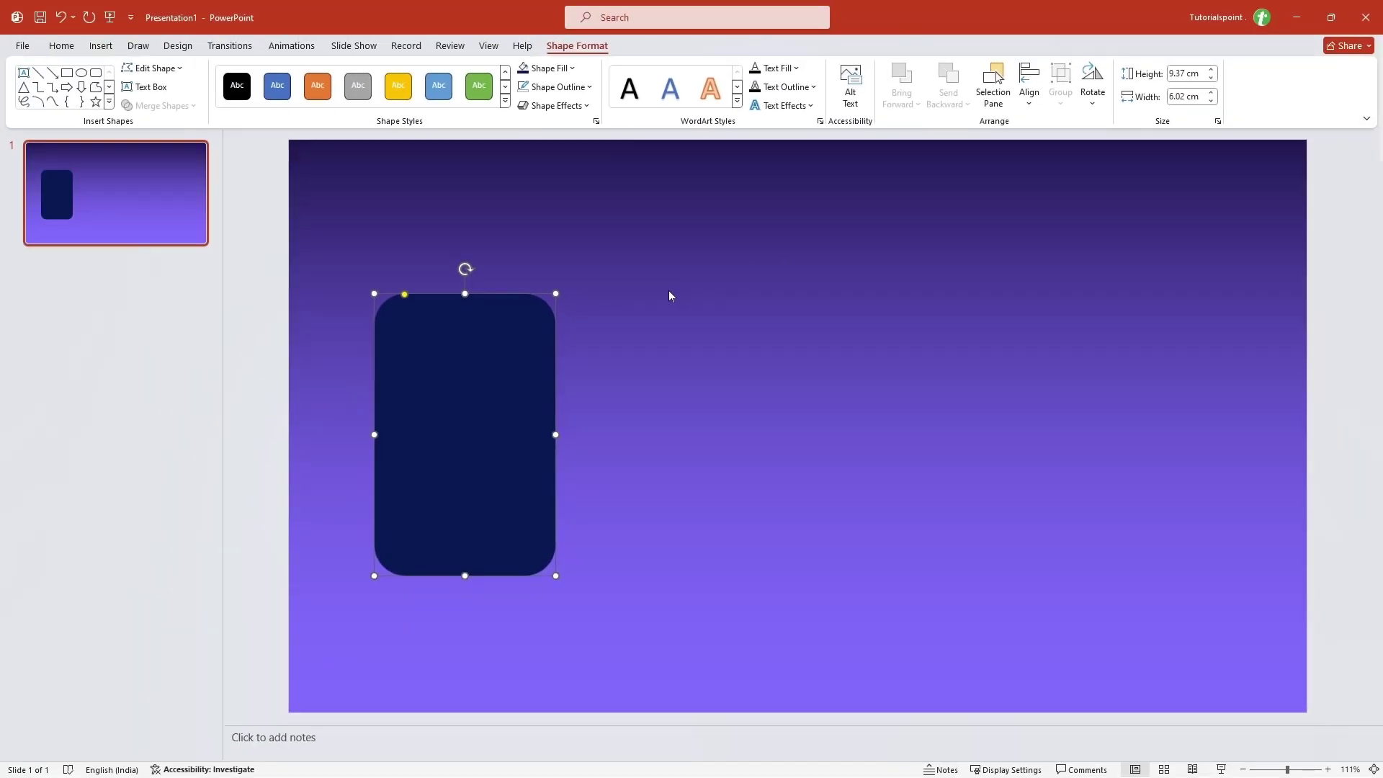
- Add a text box reading TIER near the top of the card
{"action": "left_click_drag", "start_coordinate": [447, 342], "coordinate": [450, 353]}
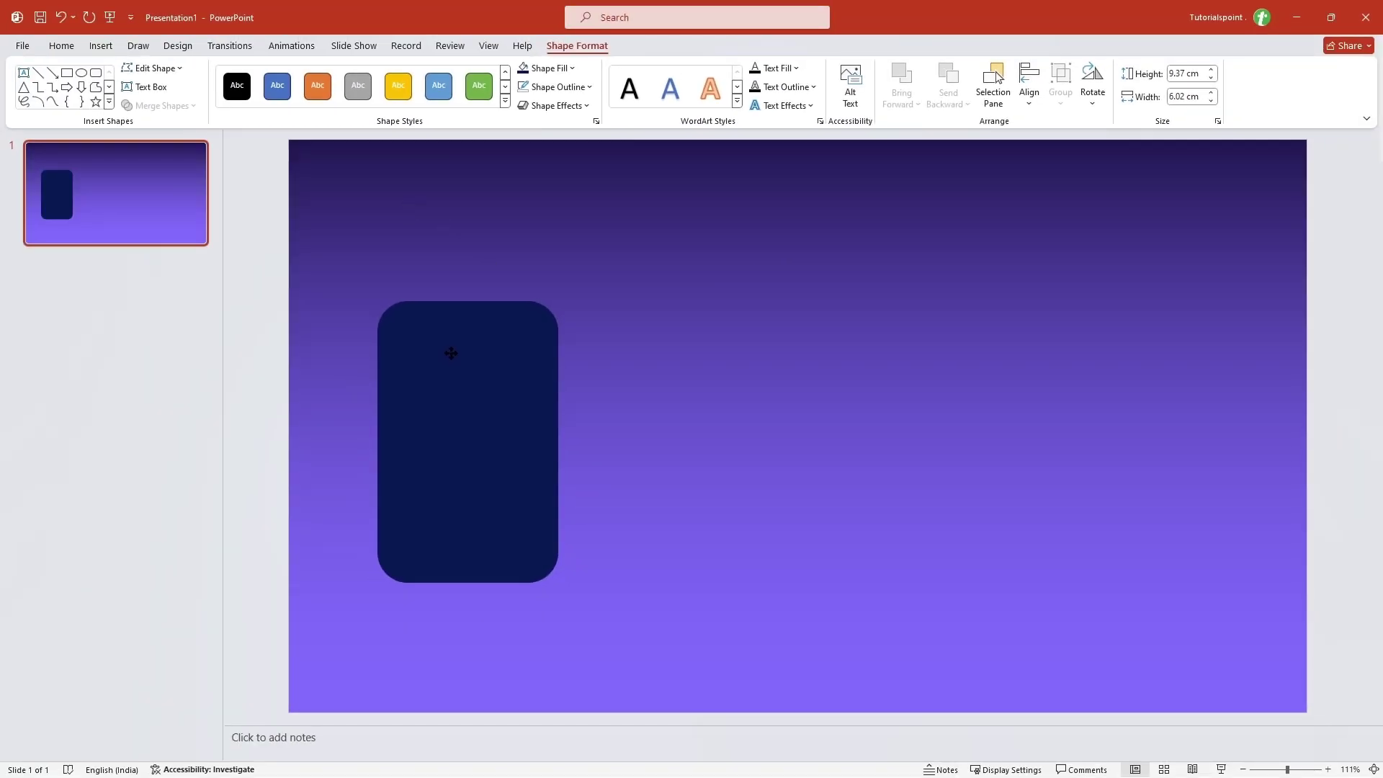
{"action": "left_click", "coordinate": [100, 46]}
{"action": "left_click", "coordinate": [588, 93]}
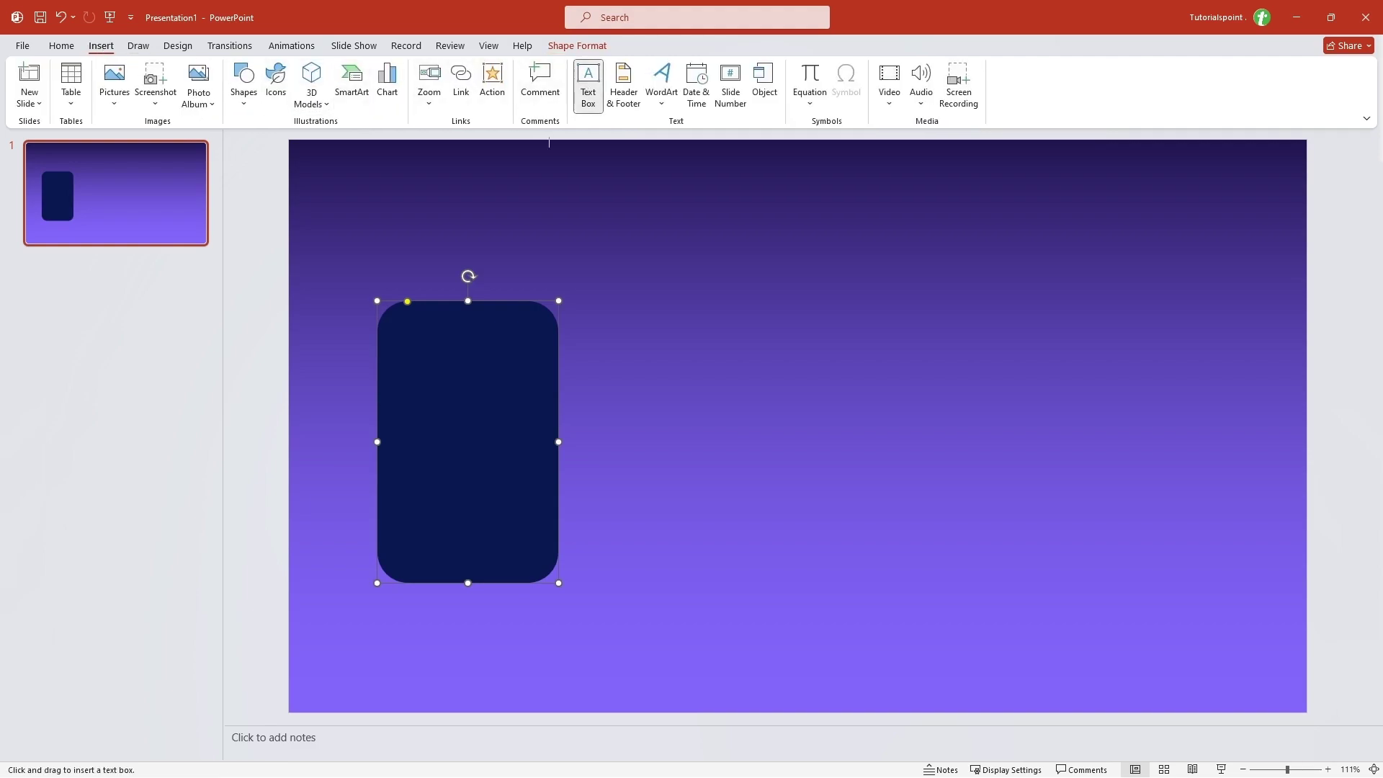
{"action": "left_click_drag", "start_coordinate": [512, 359], "coordinate": [512, 370]}
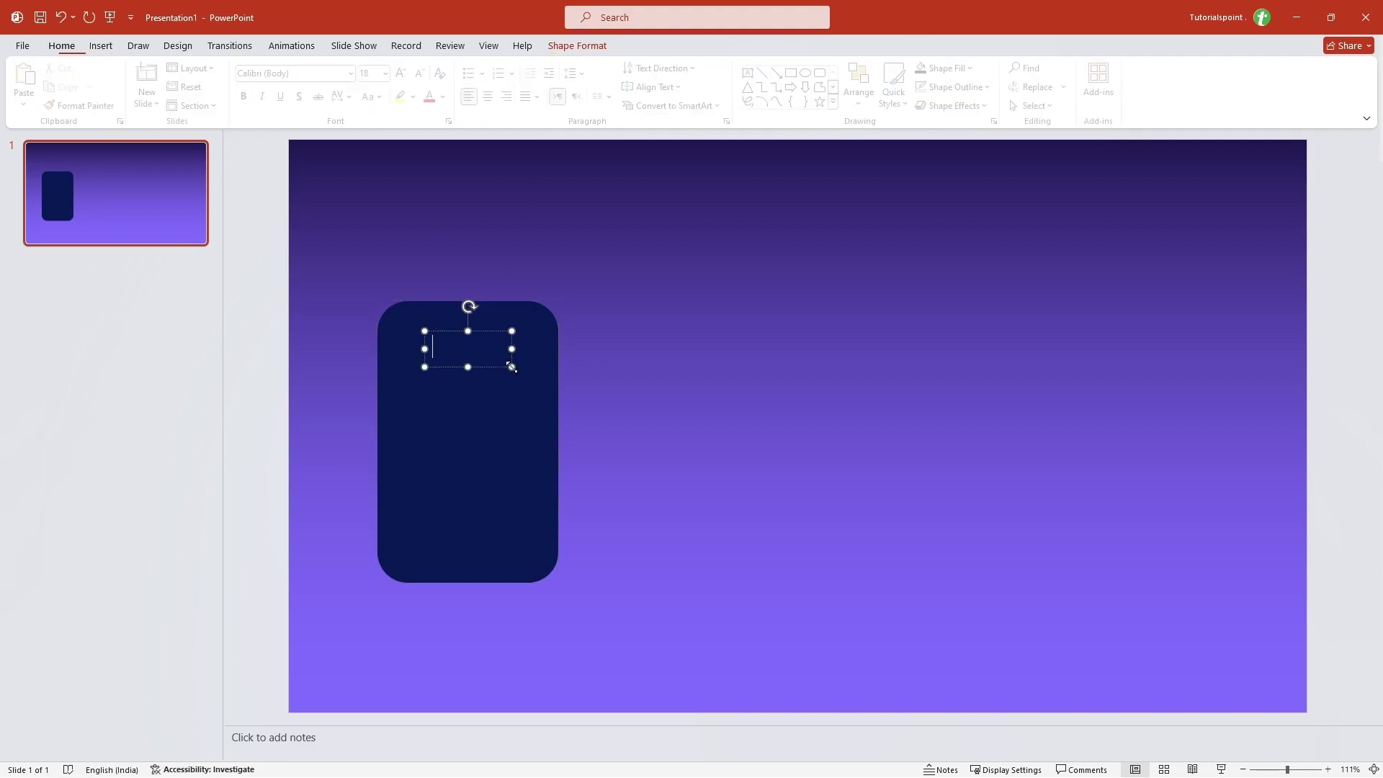
{"action": "type", "text": "TIER 1"}
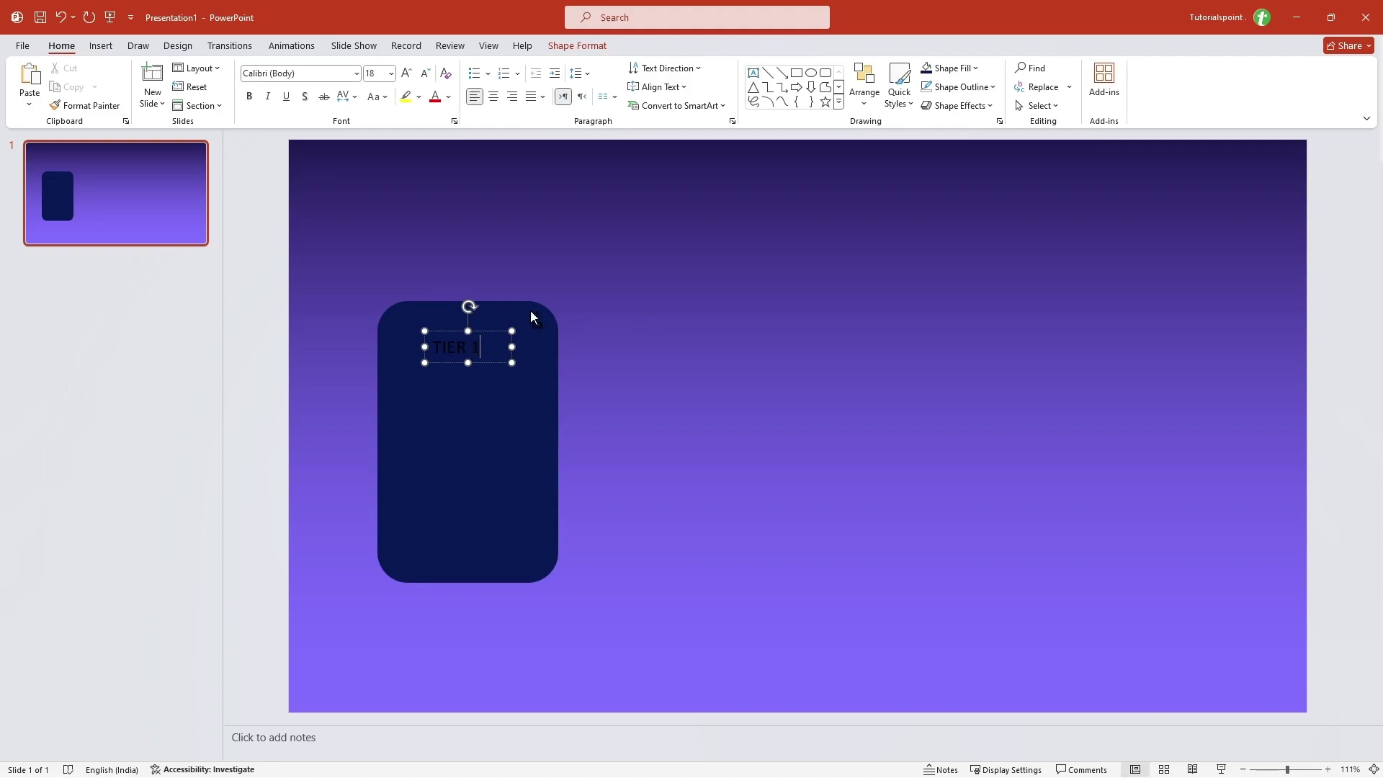
- Make the TIER 1 label white, centred, size 20 Montserrat, and move it slightly higher
{"action": "triple_click", "coordinate": [476, 346]}
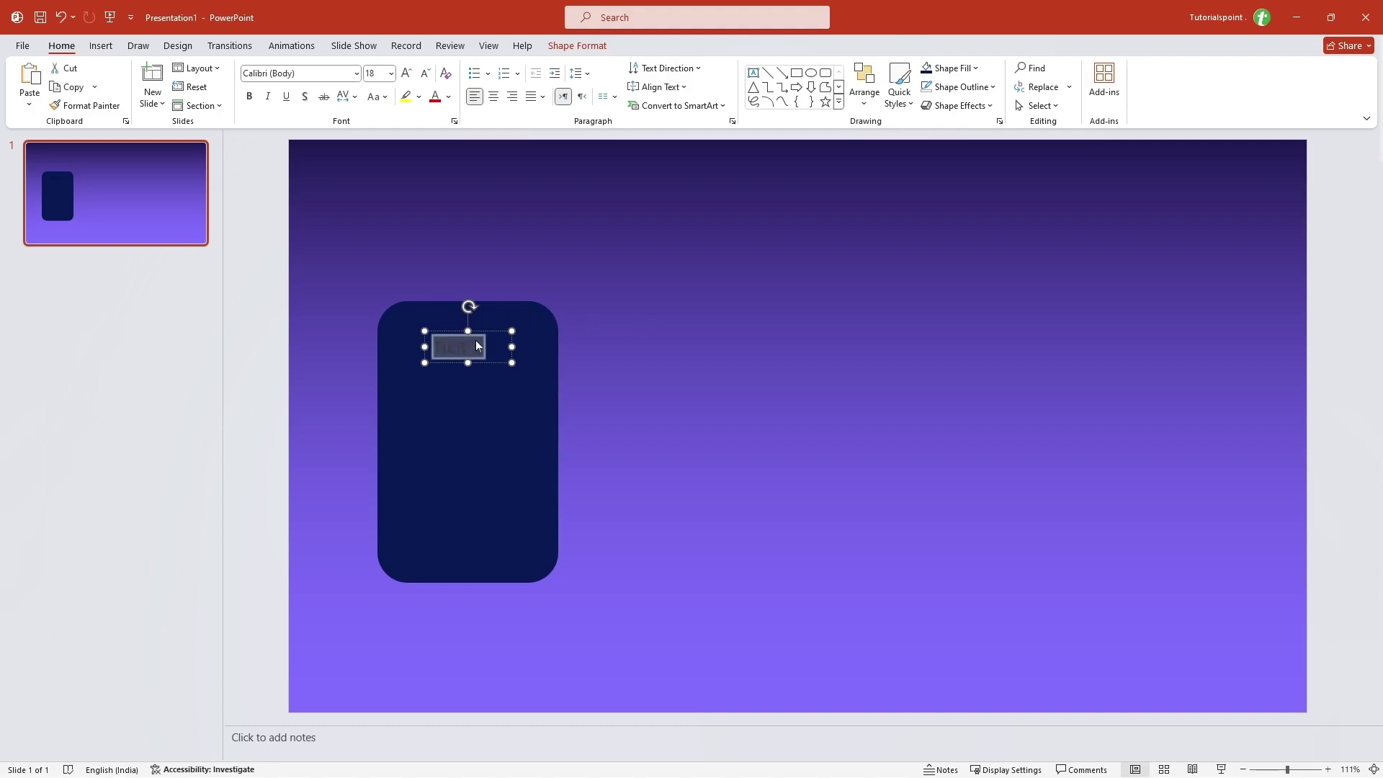
{"action": "left_click", "coordinate": [451, 96]}
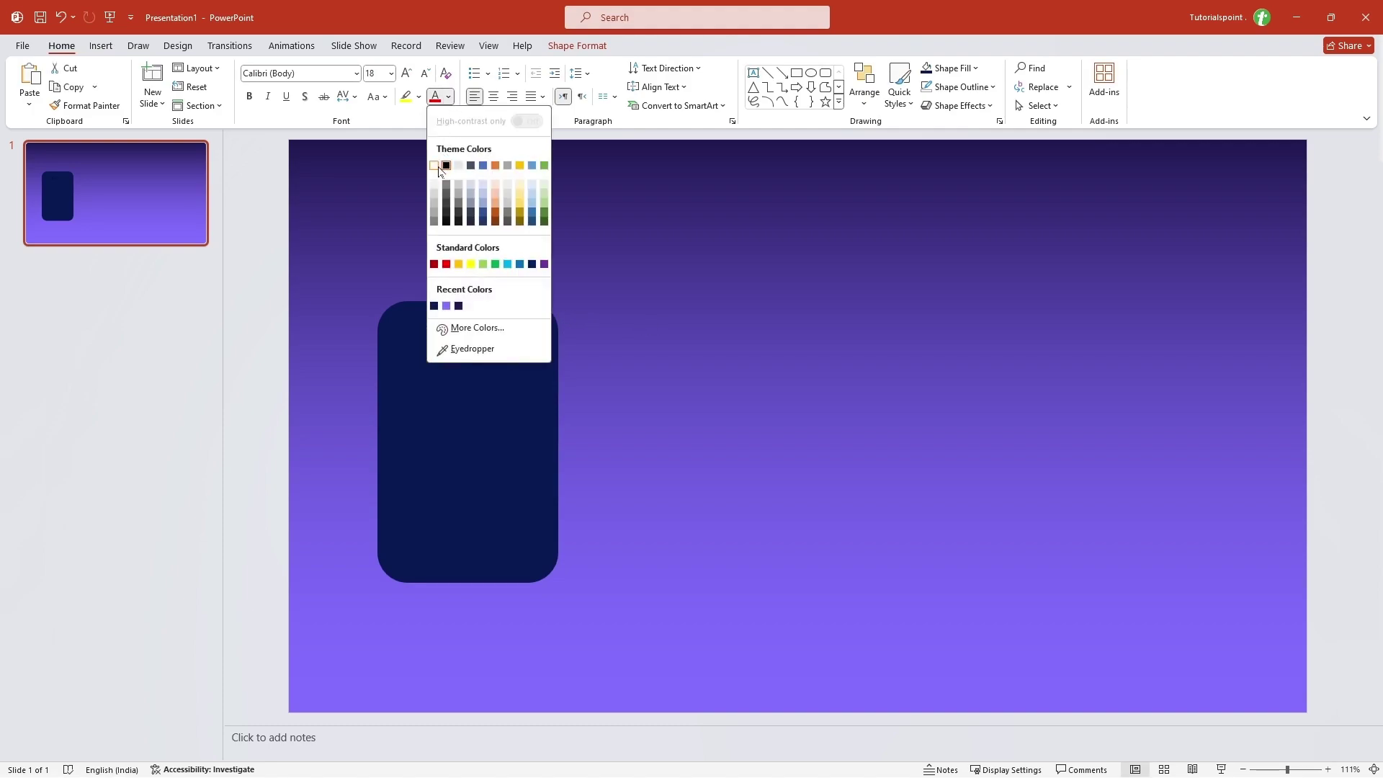
{"action": "left_click", "coordinate": [439, 166]}
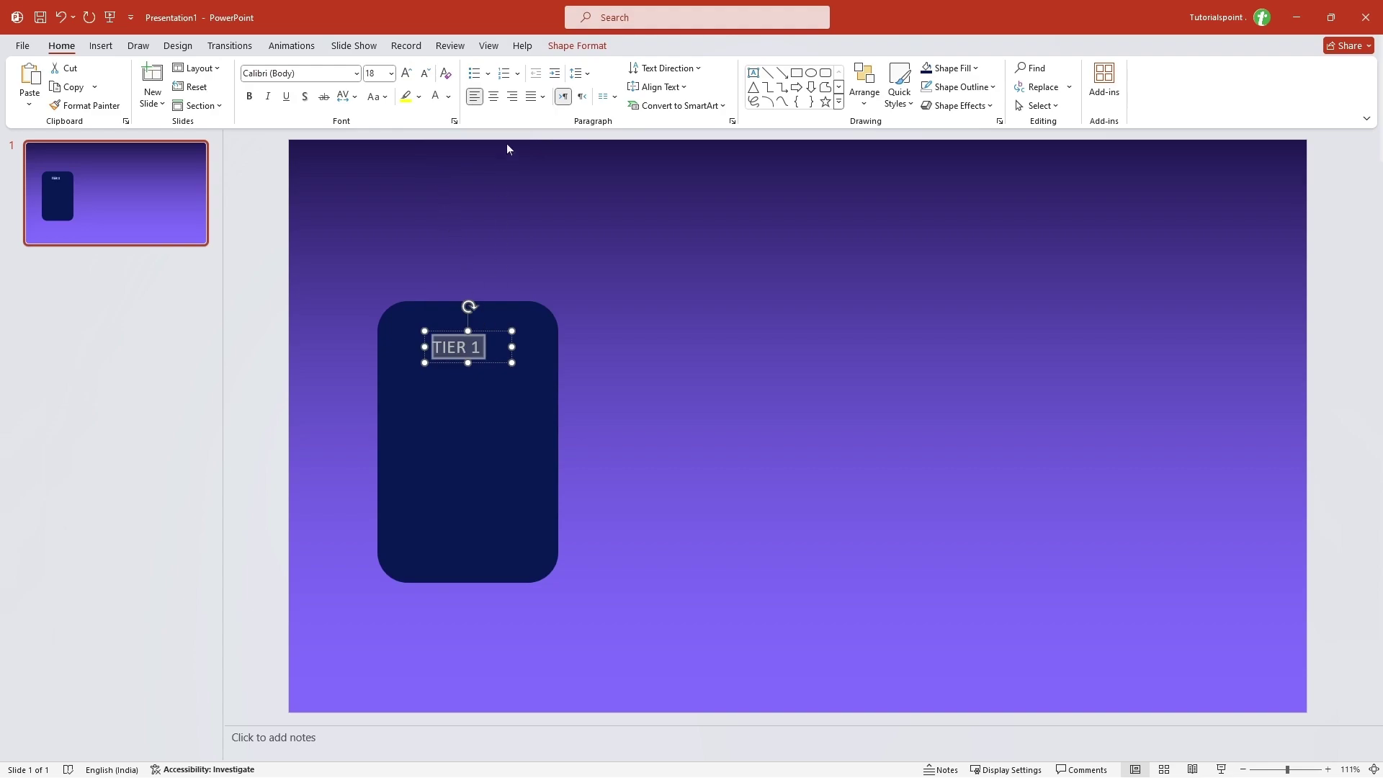
{"action": "left_click", "coordinate": [494, 98]}
{"action": "left_click", "coordinate": [405, 74]}
{"action": "left_click", "coordinate": [356, 73]}
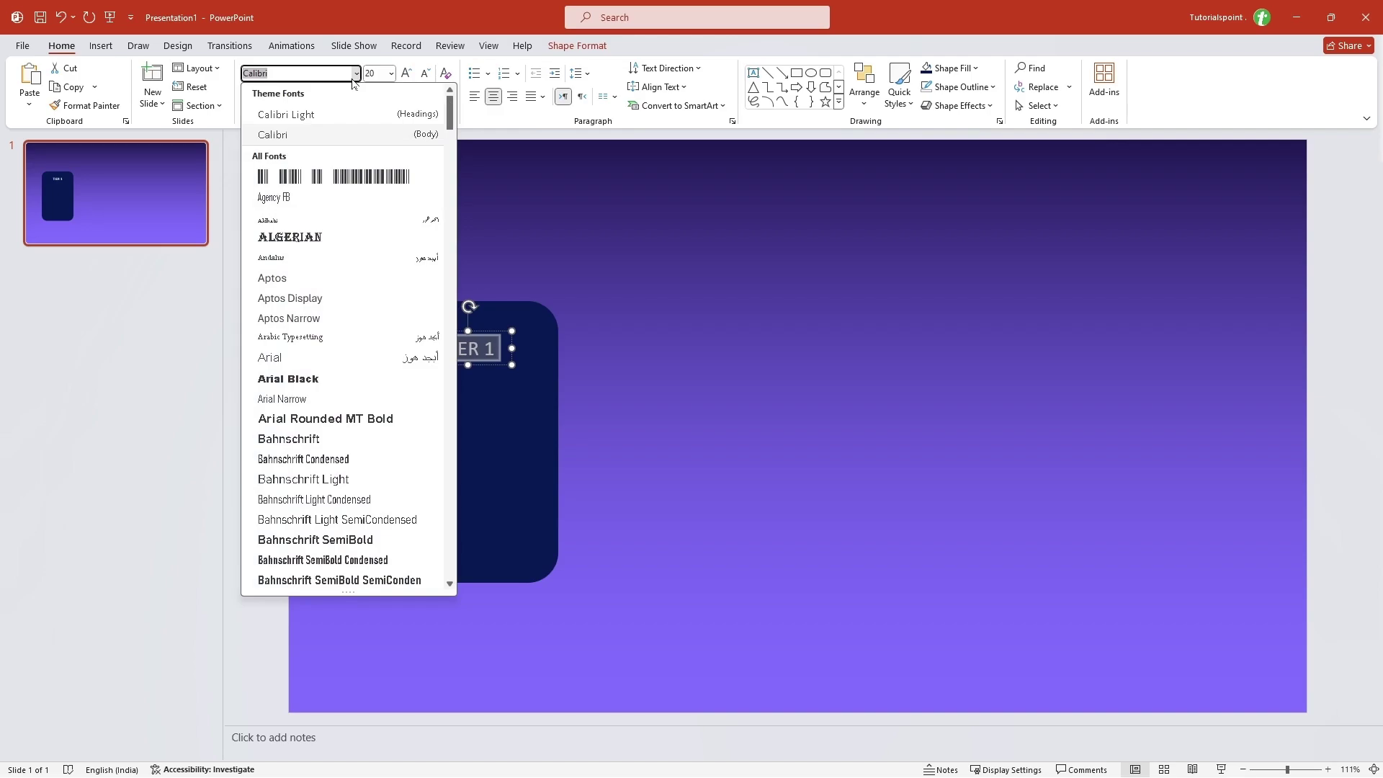
{"action": "type", "text": "Montserrat"}
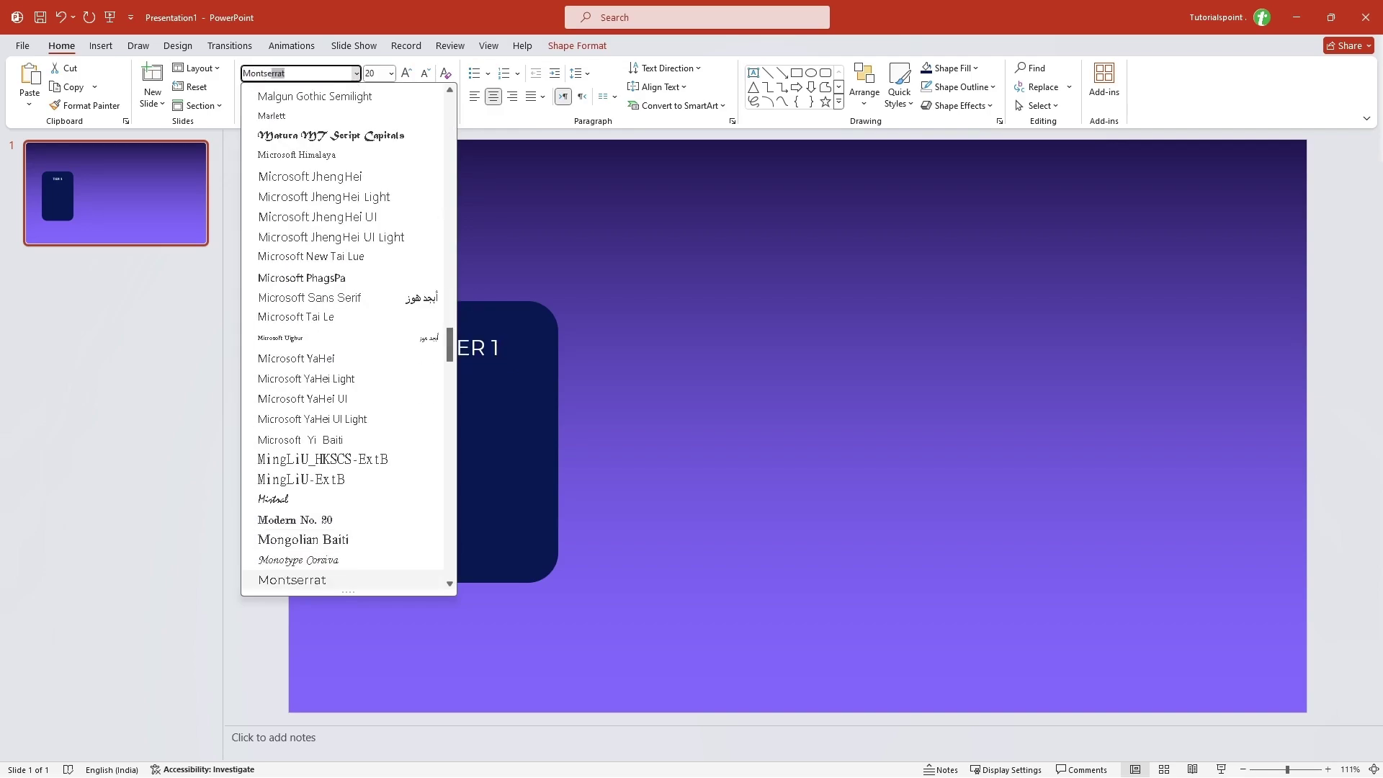
{"action": "key", "text": "Return"}
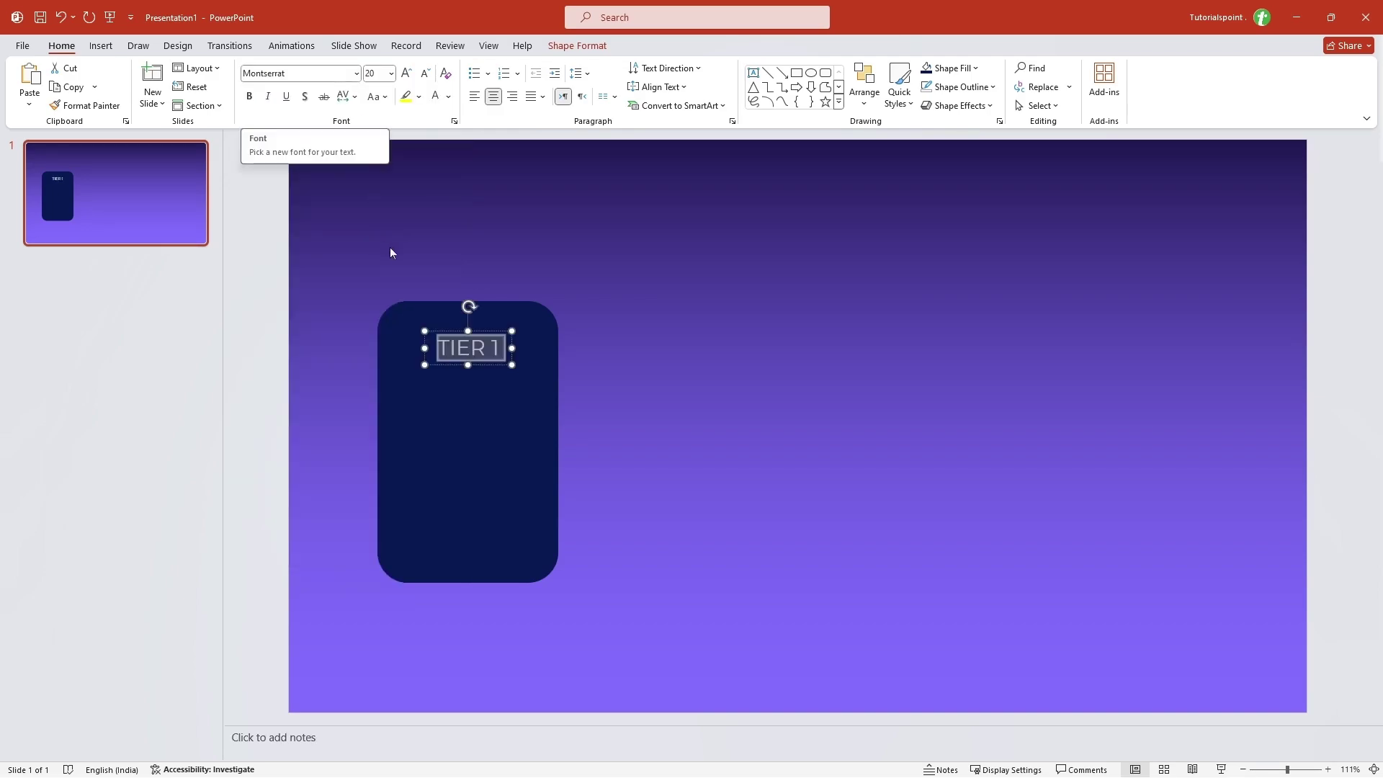
{"action": "left_click_drag", "start_coordinate": [489, 337], "coordinate": [484, 324]}
{"action": "left_click", "coordinate": [579, 405]}
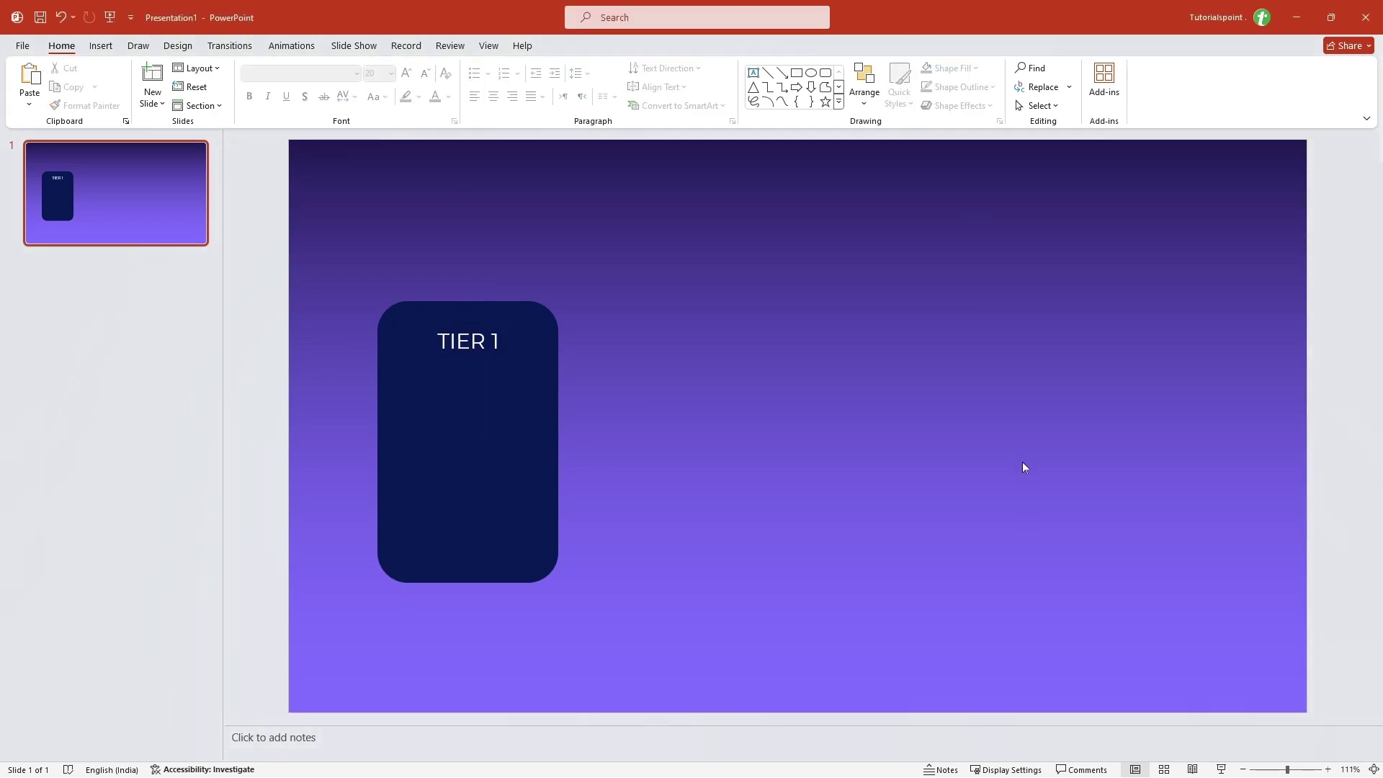
- Duplicate the TIER 1 label, move the copy to mid-card and change it to $19
{"action": "left_click", "coordinate": [476, 318]}
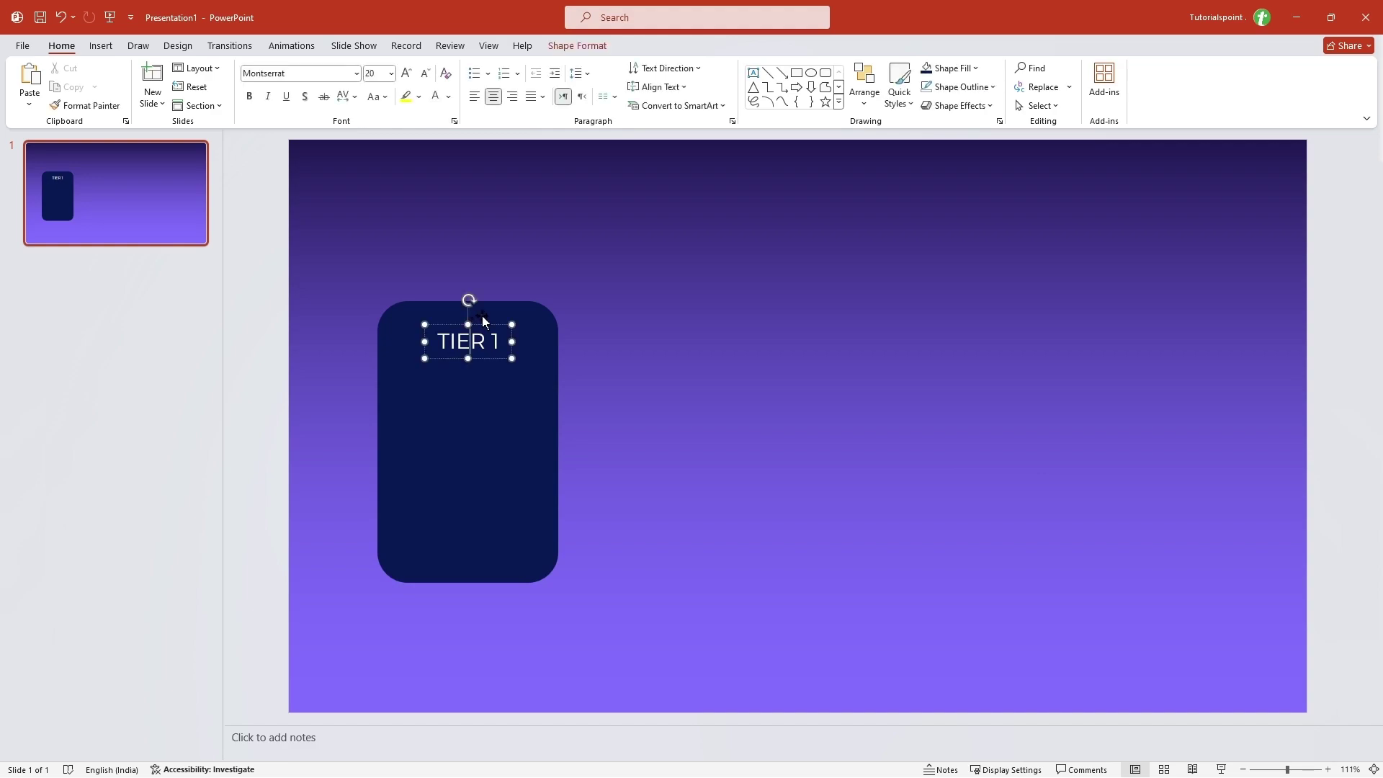
{"action": "left_click", "coordinate": [482, 325]}
{"action": "key", "text": "ctrl+d"}
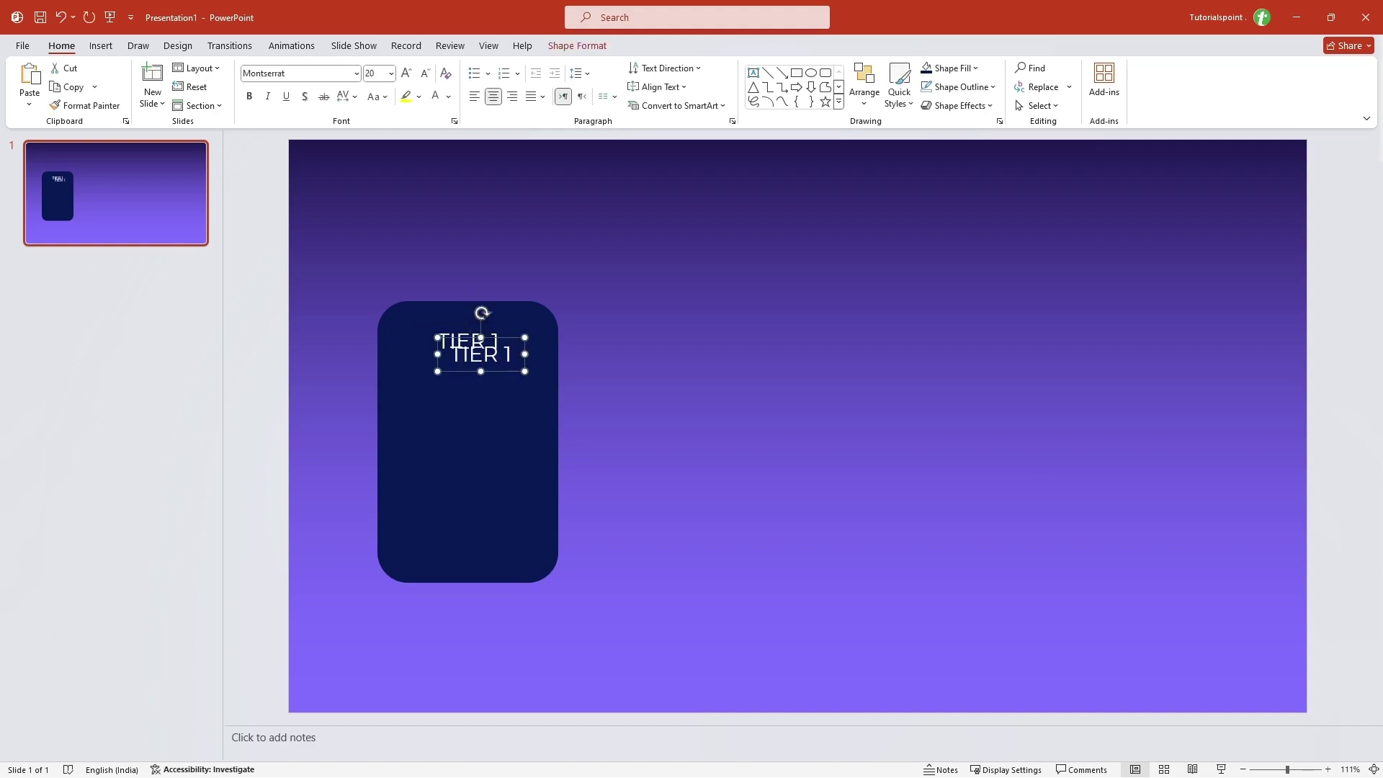
{"action": "left_click_drag", "start_coordinate": [507, 344], "coordinate": [493, 454]}
{"action": "triple_click", "coordinate": [477, 469]}
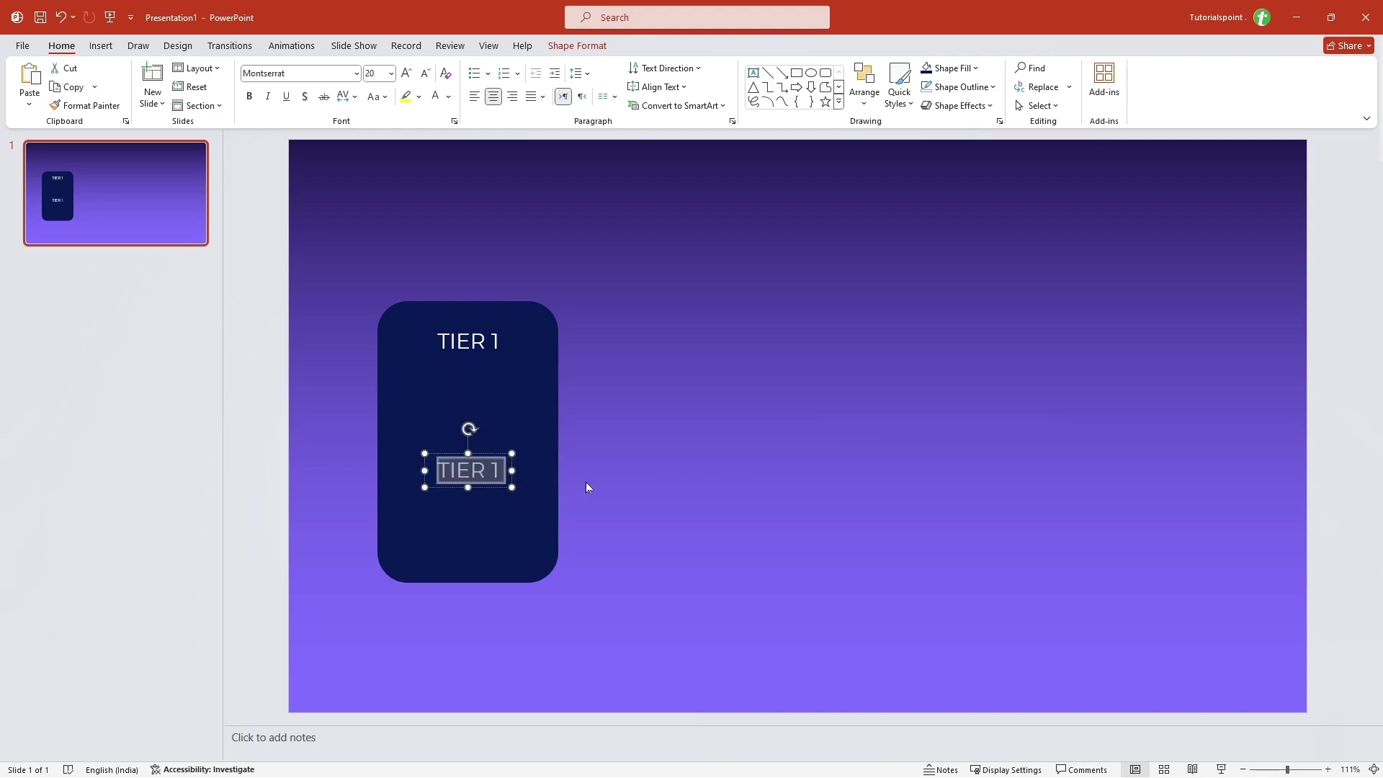
{"action": "type", "text": "$19"}
{"action": "key", "text": "ctrl+a"}
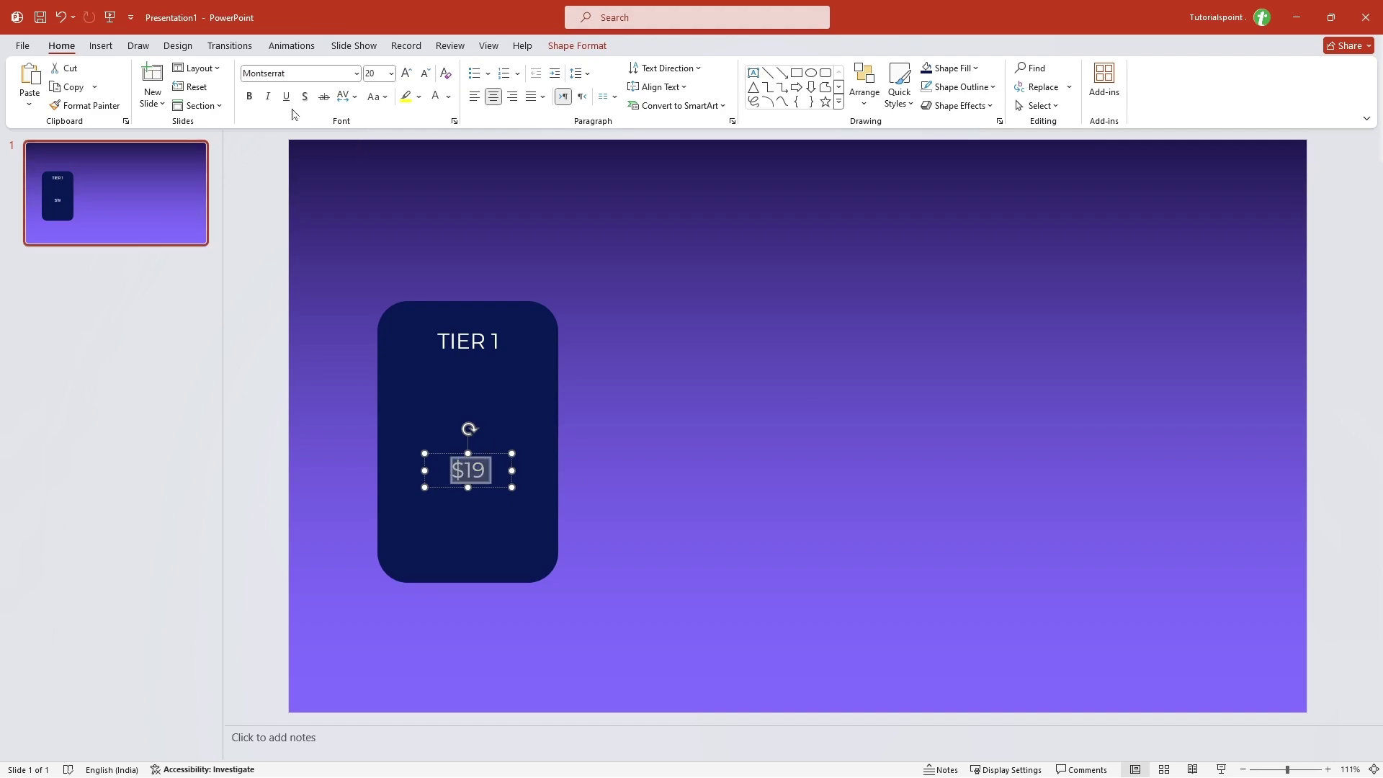
- Give the $19 text a gradient fill, make it bold at size 32, and nudge it up
{"action": "right_click", "coordinate": [486, 465]}
{"action": "left_click", "coordinate": [521, 430]}
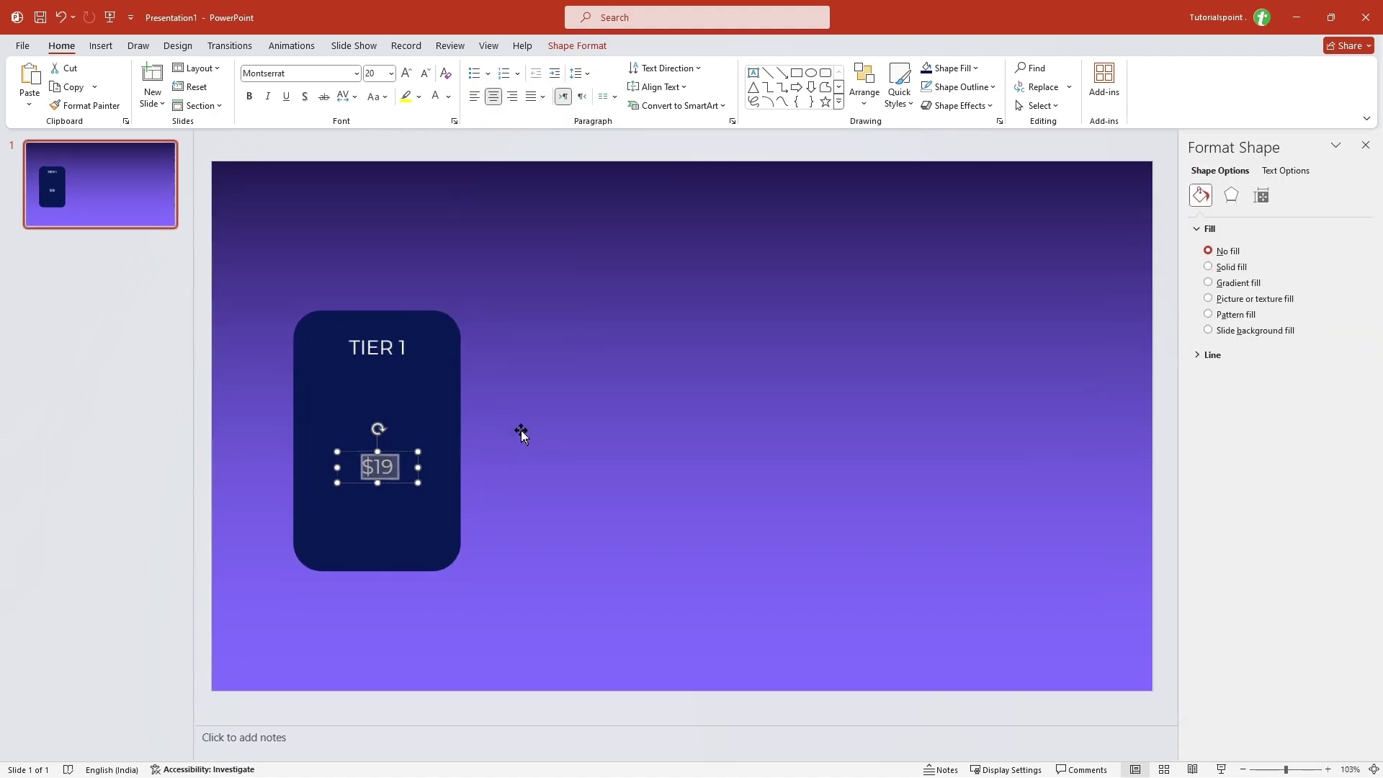
{"action": "left_click", "coordinate": [1289, 171]}
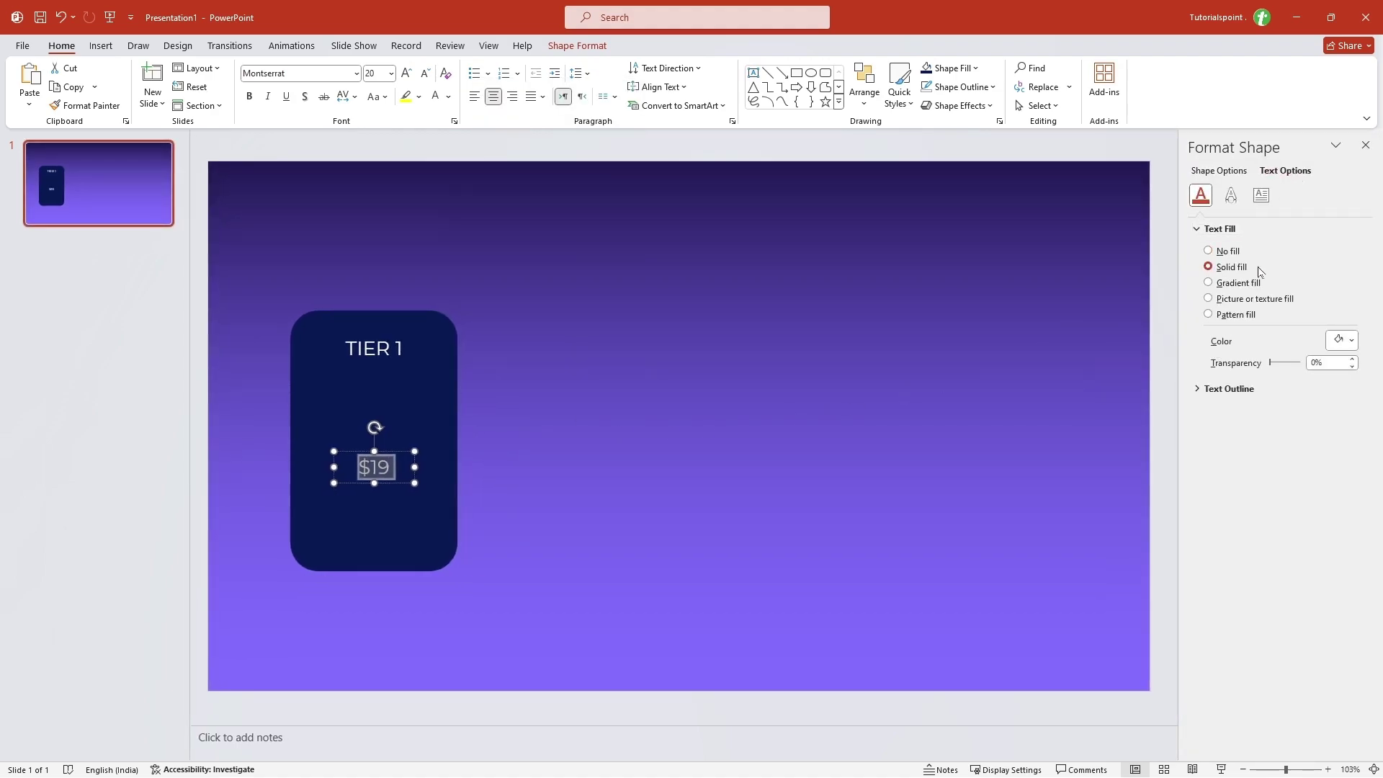
{"action": "left_click", "coordinate": [1233, 283]}
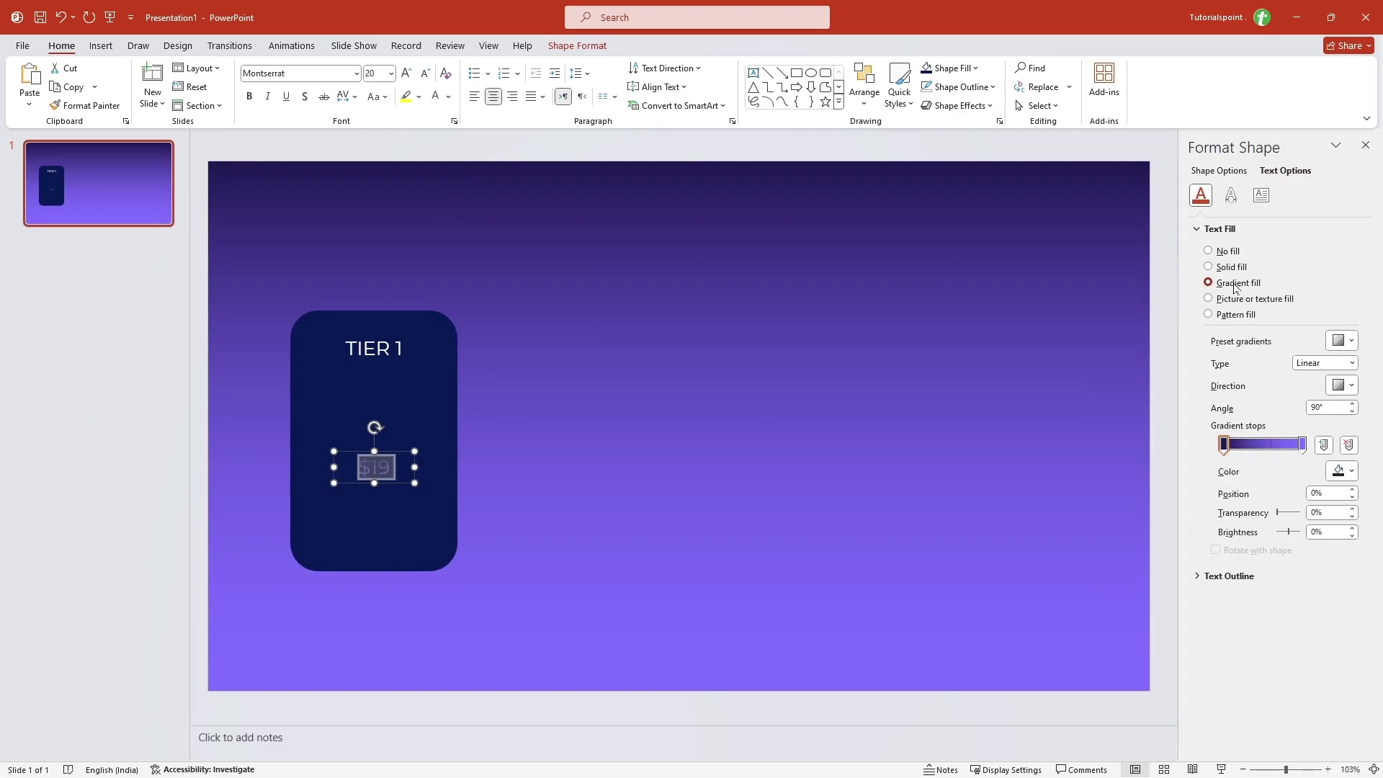
{"action": "left_click", "coordinate": [1364, 144]}
{"action": "left_click", "coordinate": [251, 100]}
{"action": "left_click", "coordinate": [407, 73]}
{"action": "left_click", "coordinate": [406, 73]}
{"action": "left_click", "coordinate": [407, 74]}
{"action": "left_click_drag", "start_coordinate": [484, 453], "coordinate": [485, 445]}
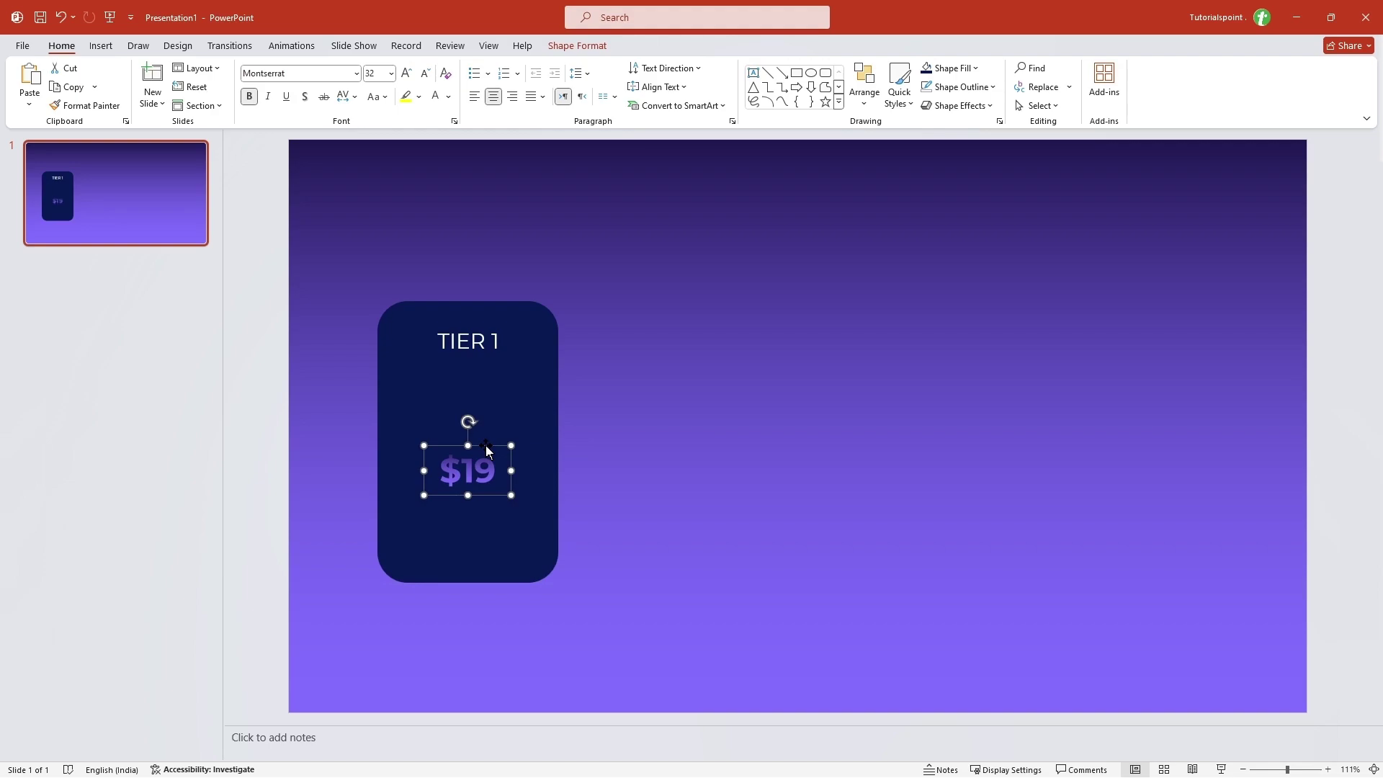
{"action": "left_click", "coordinate": [667, 464]}
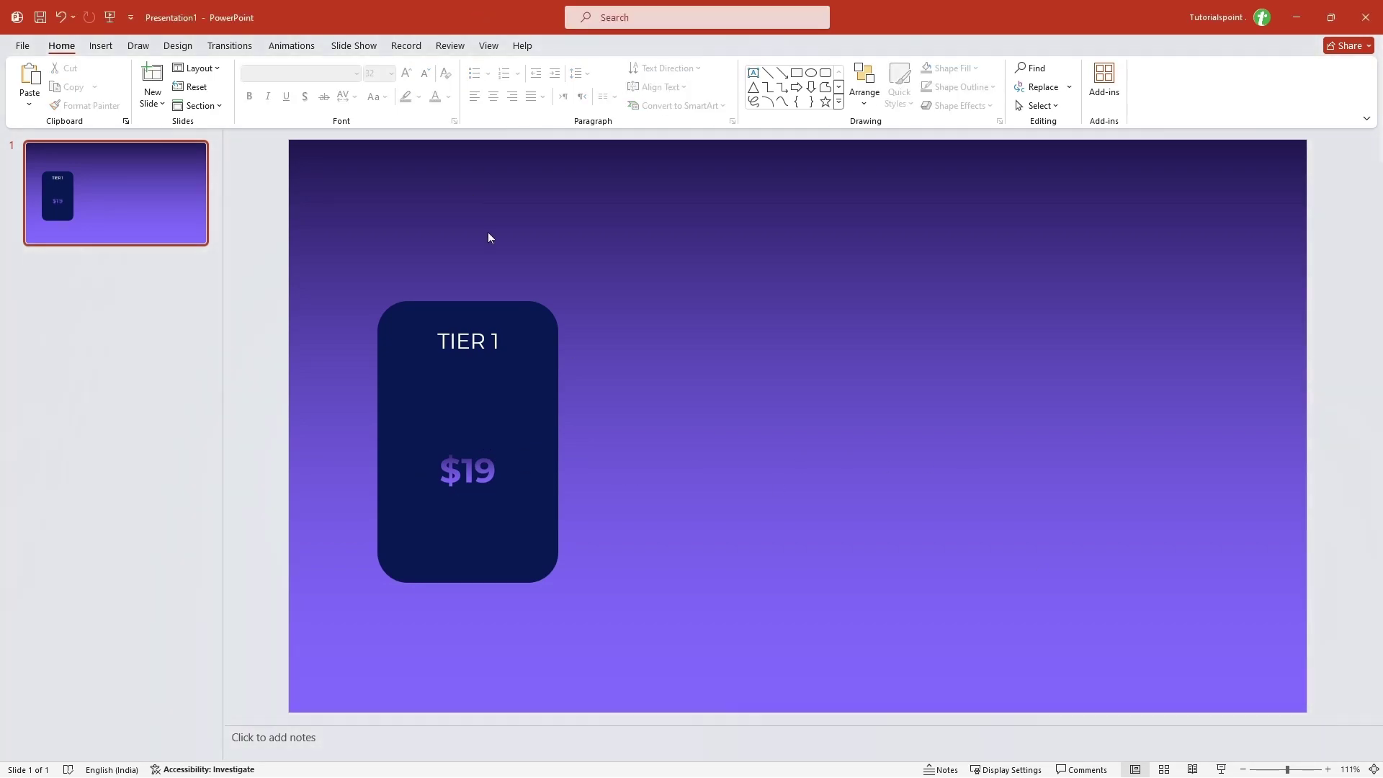
- Add a text box below the $19 price with Lorem ipsum pasted as plain text
{"action": "left_click", "coordinate": [101, 45]}
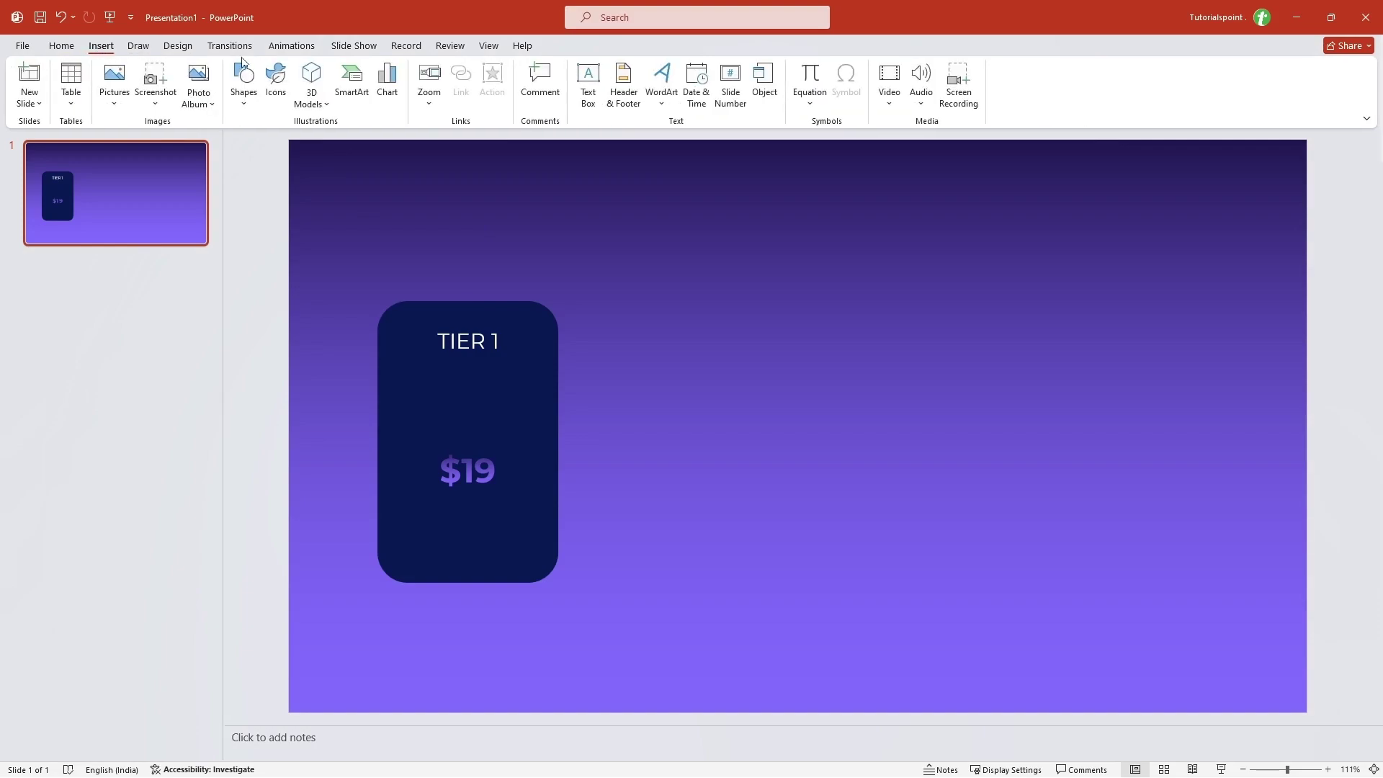
{"action": "left_click", "coordinate": [589, 85]}
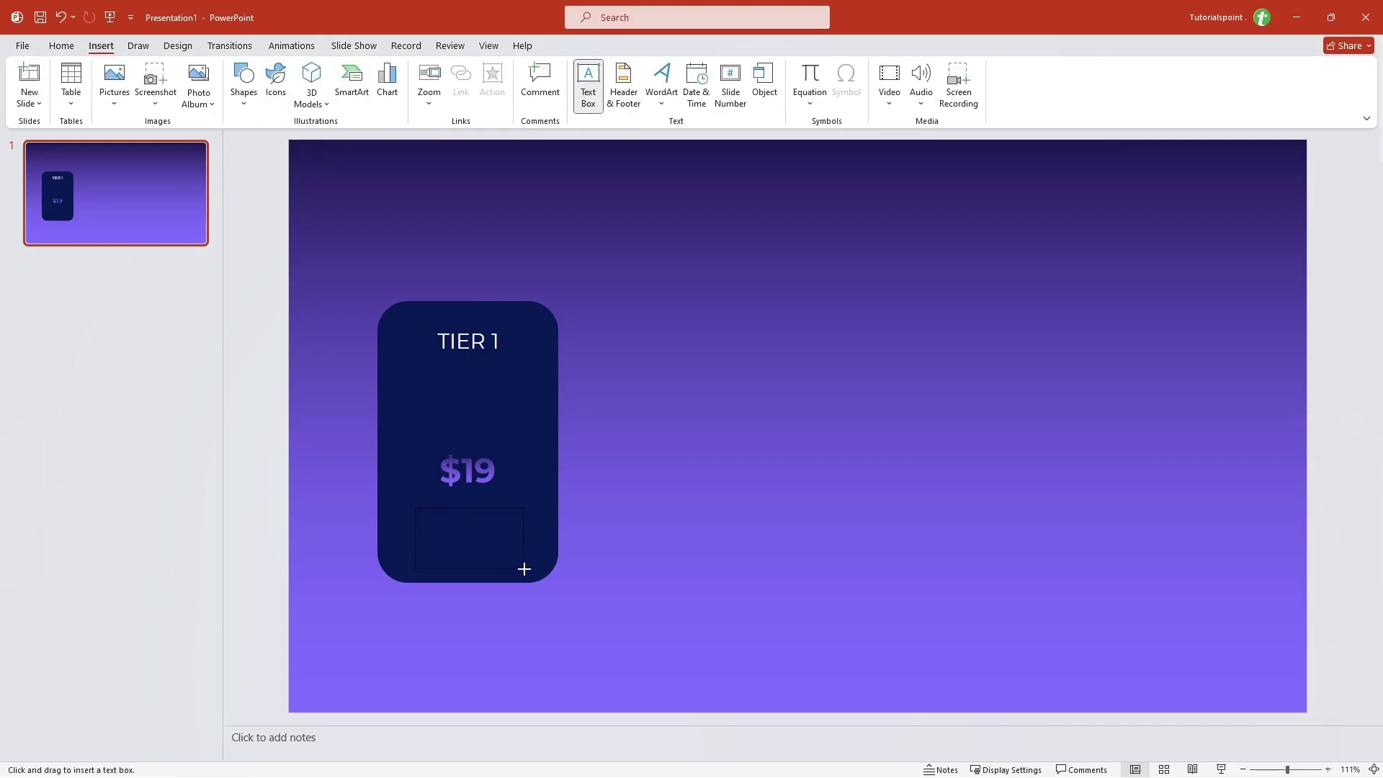
{"action": "left_click_drag", "start_coordinate": [524, 569], "coordinate": [523, 569]}
{"action": "right_click", "coordinate": [470, 518]}
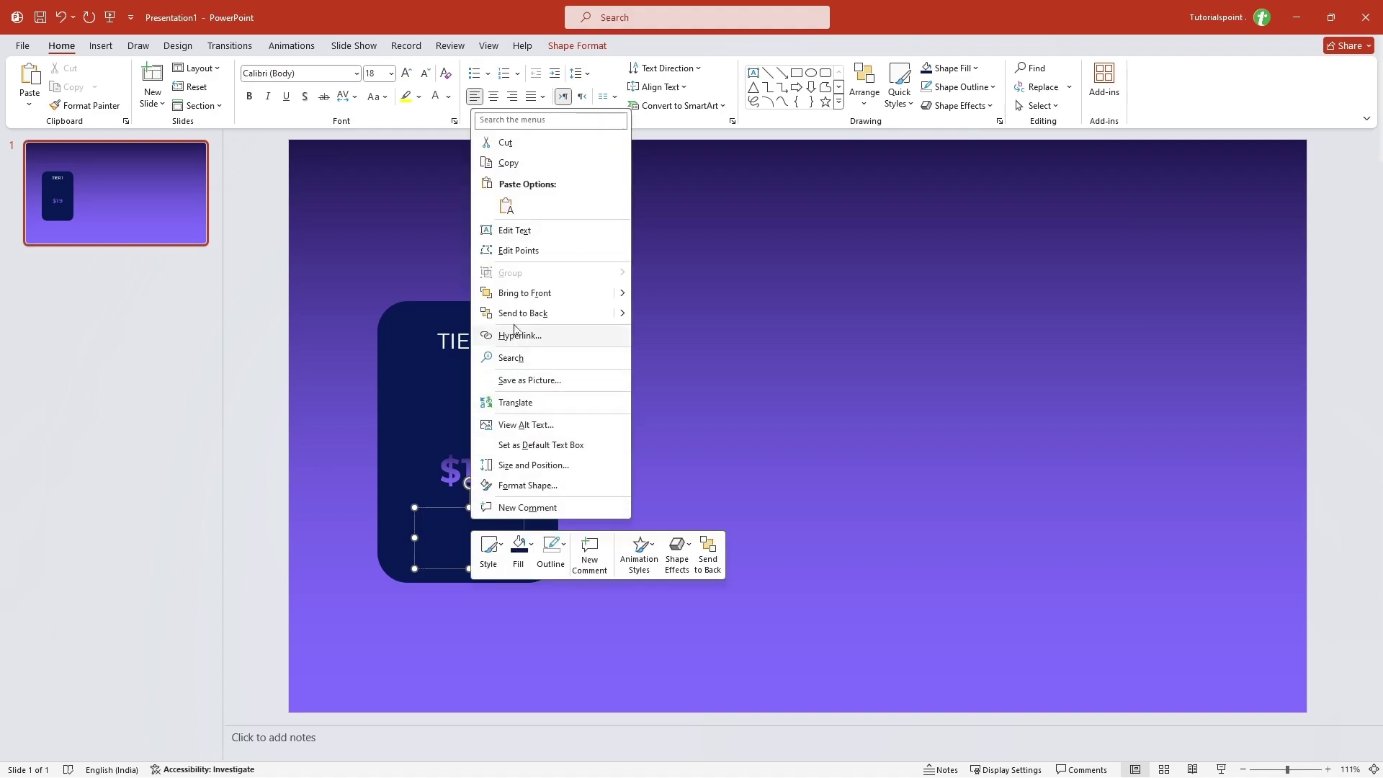
{"action": "left_click", "coordinate": [506, 207]}
{"action": "key", "text": "ctrl+a"}
{"action": "left_click", "coordinate": [486, 561]}
{"action": "key", "text": "ctrl+a"}
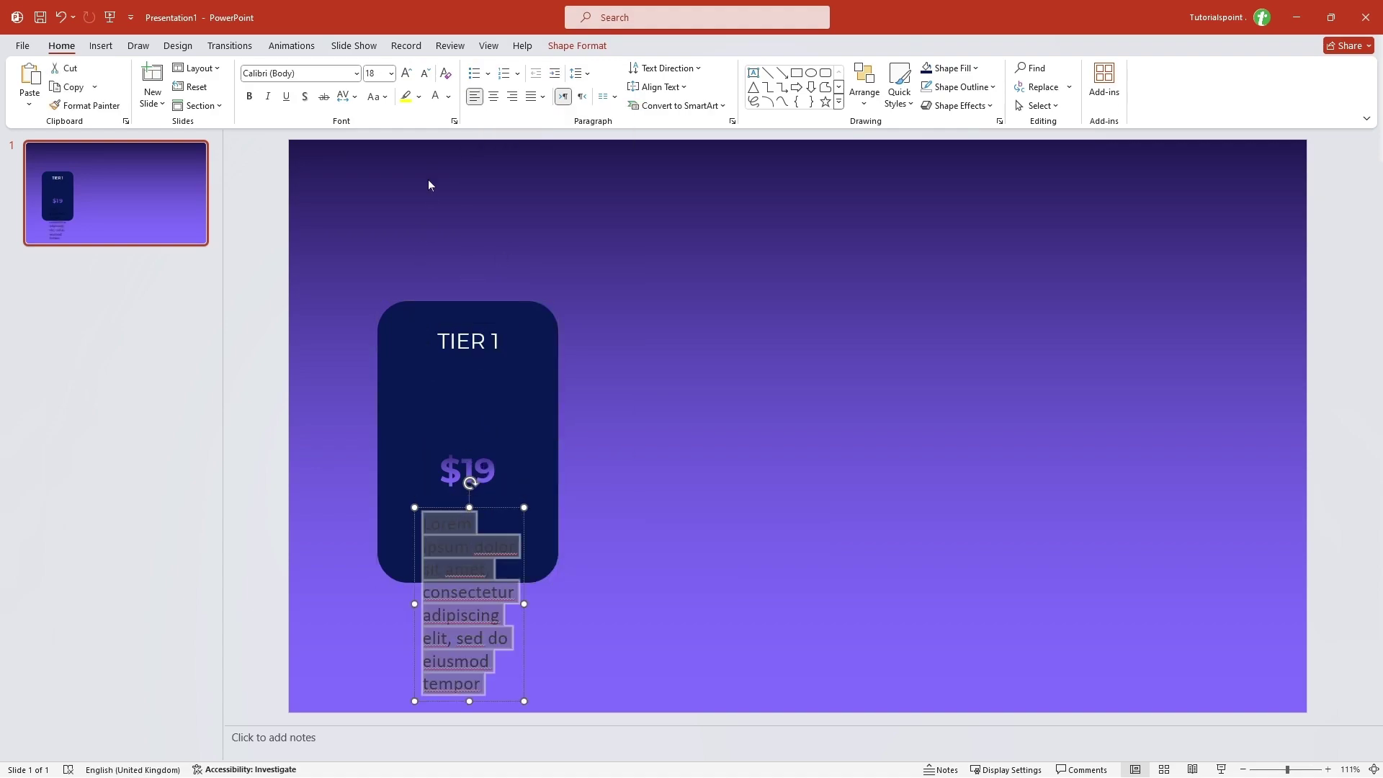
- Format the description as centred Montserrat size 9, widened and placed just below $19
{"action": "left_click", "coordinate": [426, 73]}
{"action": "left_click", "coordinate": [427, 73]}
{"action": "left_click", "coordinate": [426, 73]}
{"action": "left_click", "coordinate": [426, 73]}
{"action": "left_click", "coordinate": [427, 75]}
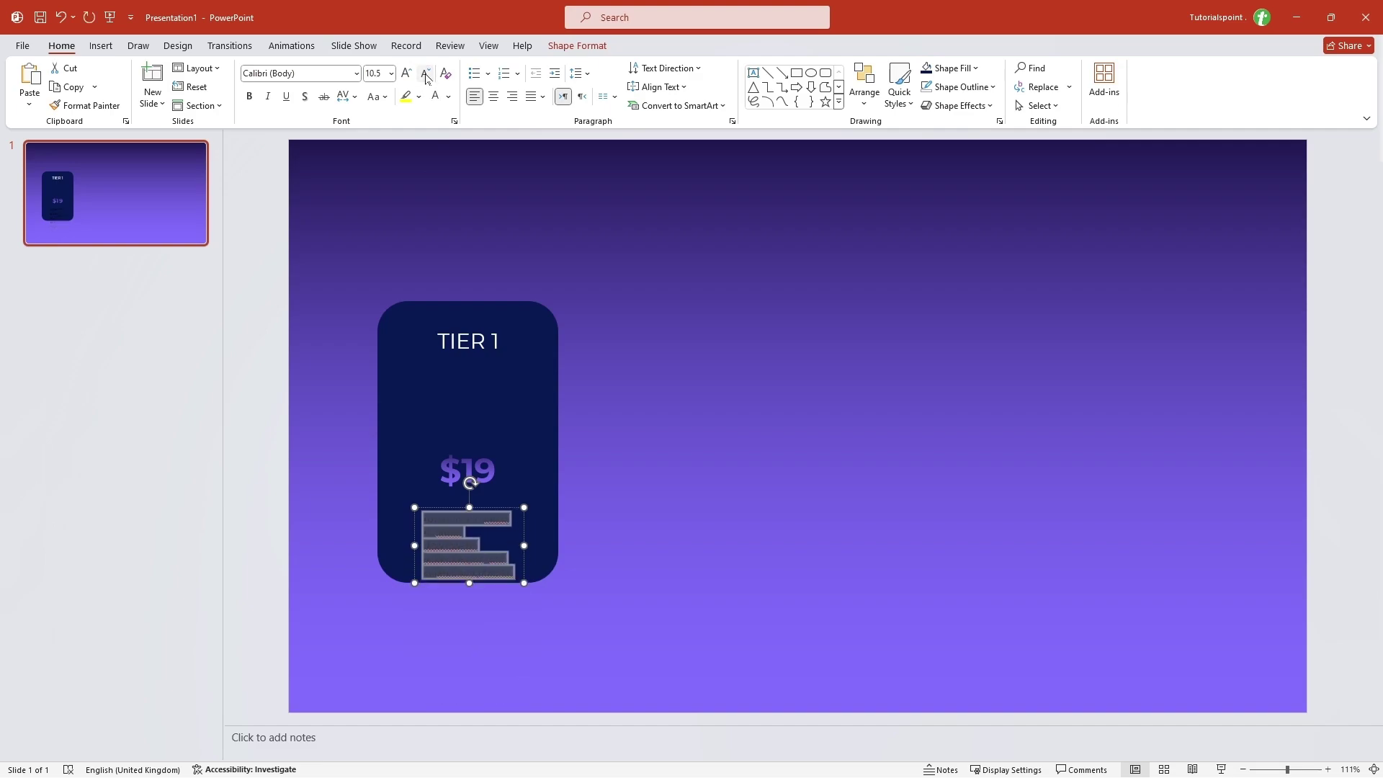
{"action": "left_click", "coordinate": [493, 96]}
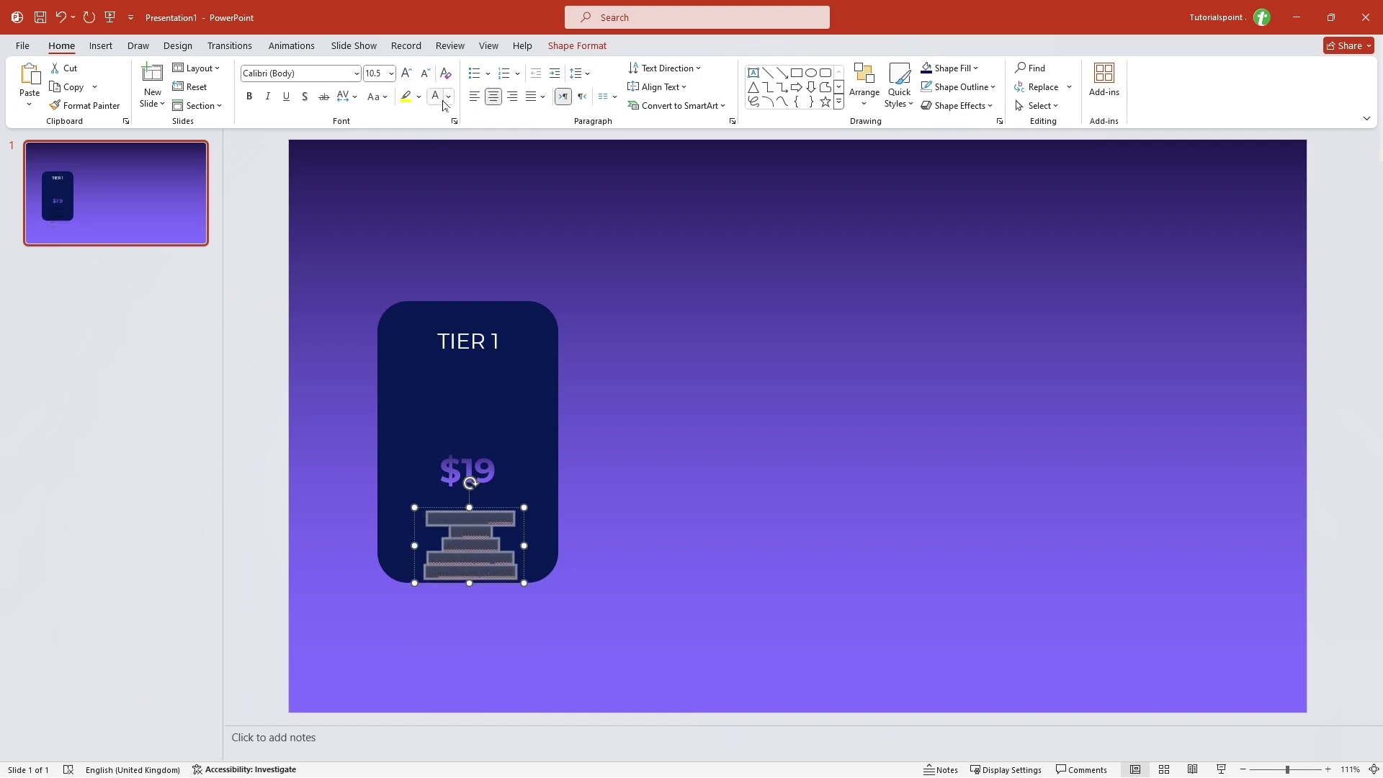
{"action": "left_click", "coordinate": [356, 74]}
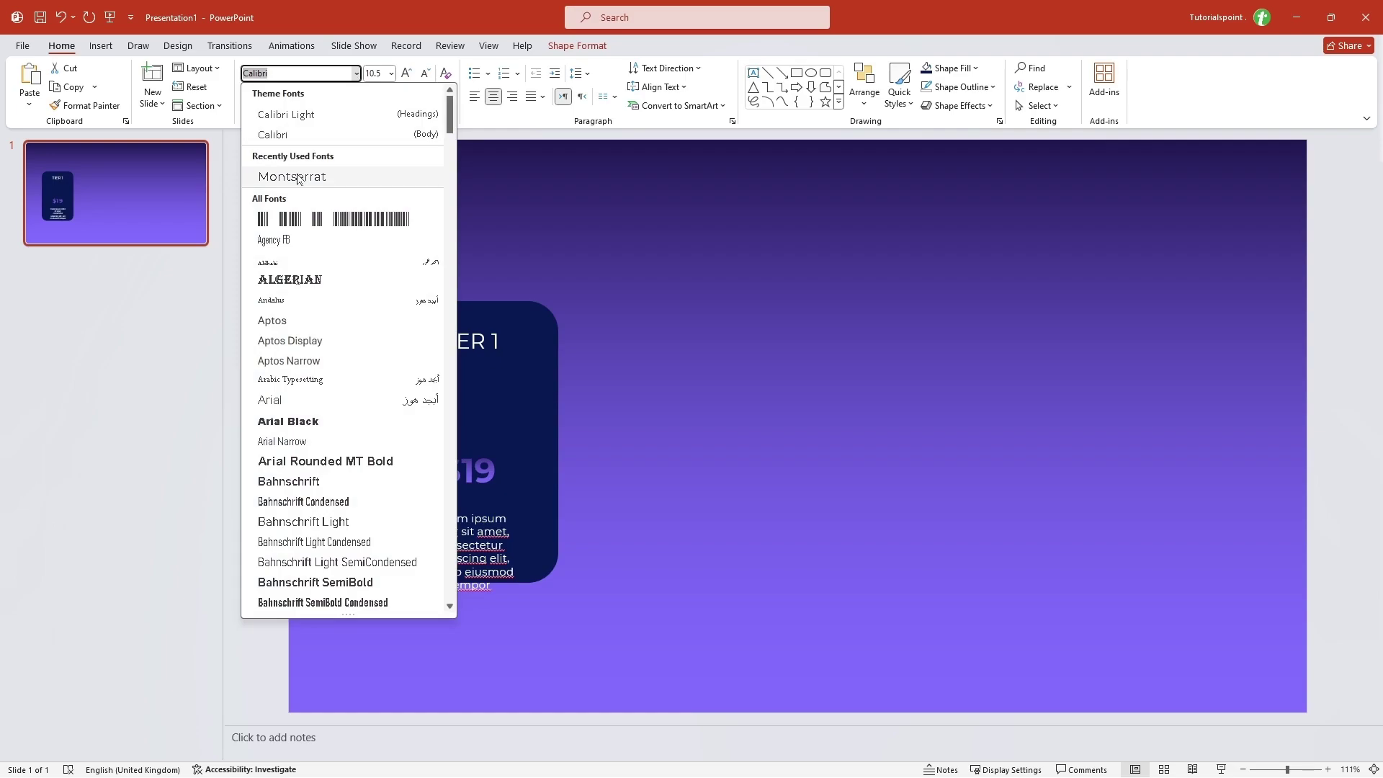
{"action": "left_click", "coordinate": [324, 176]}
{"action": "left_click_drag", "start_coordinate": [524, 552], "coordinate": [559, 551]}
{"action": "left_click_drag", "start_coordinate": [527, 506], "coordinate": [507, 485]}
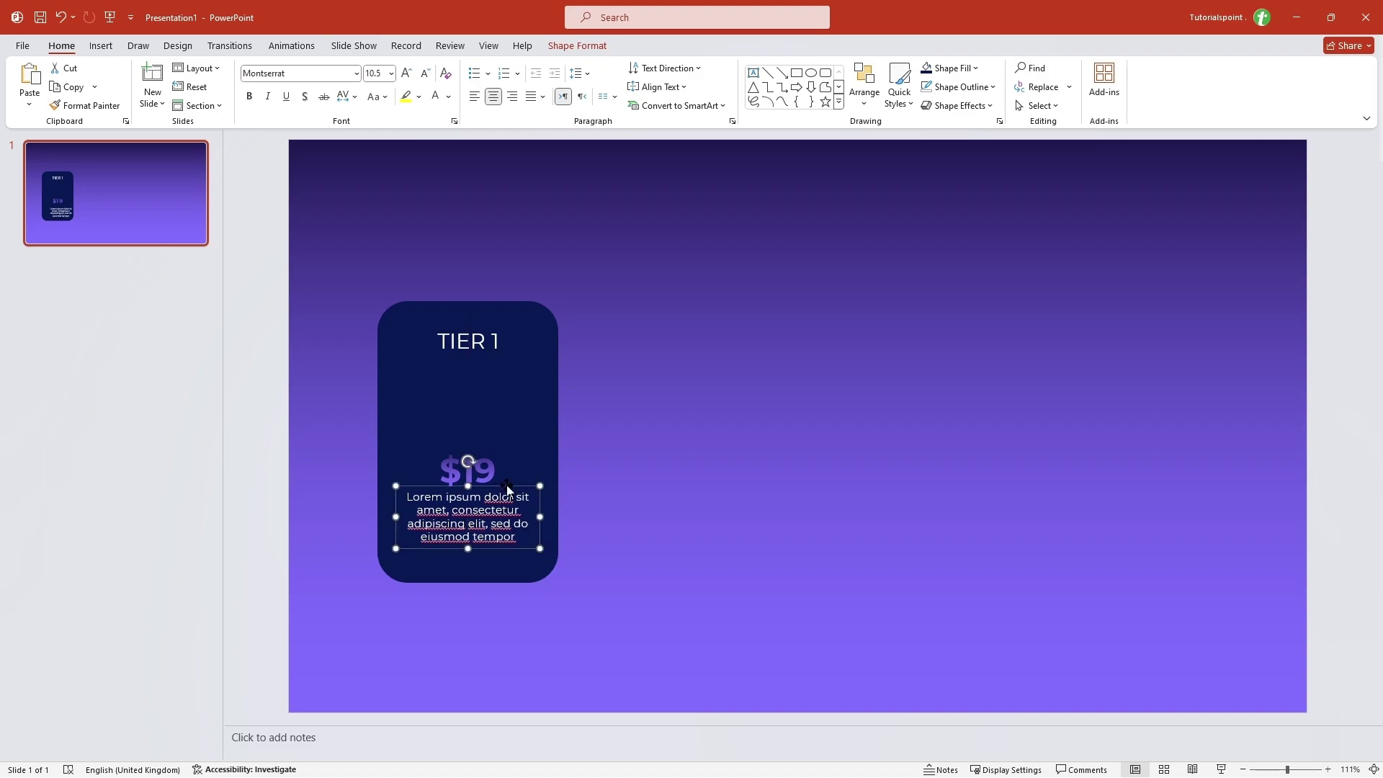
{"action": "key", "text": "ctrl+shift+less"}
{"action": "key", "text": "ctrl+shift+less"}
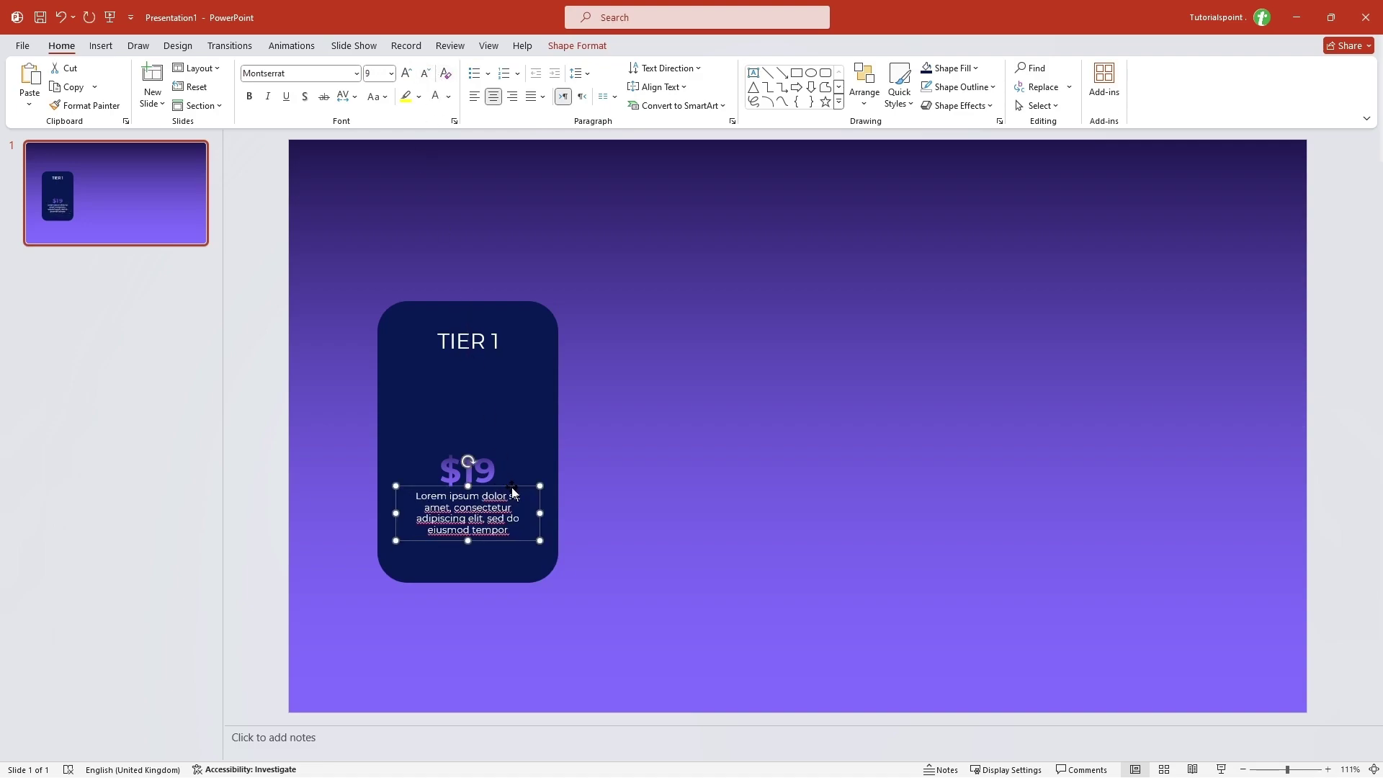
{"action": "left_click_drag", "start_coordinate": [509, 491], "coordinate": [505, 491]}
{"action": "left_click", "coordinate": [734, 544]}
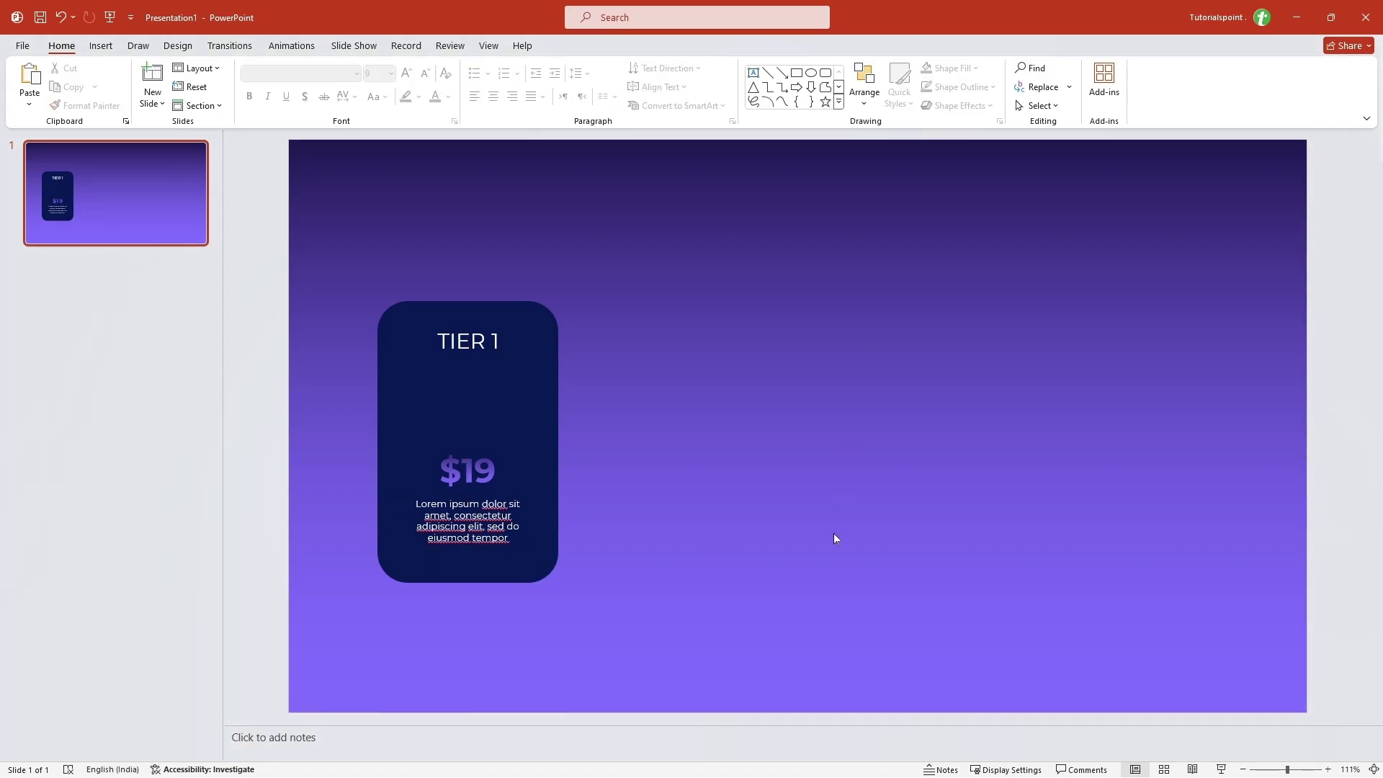
- Select the apple icon in the stock Icons library
{"action": "left_click", "coordinate": [101, 45]}
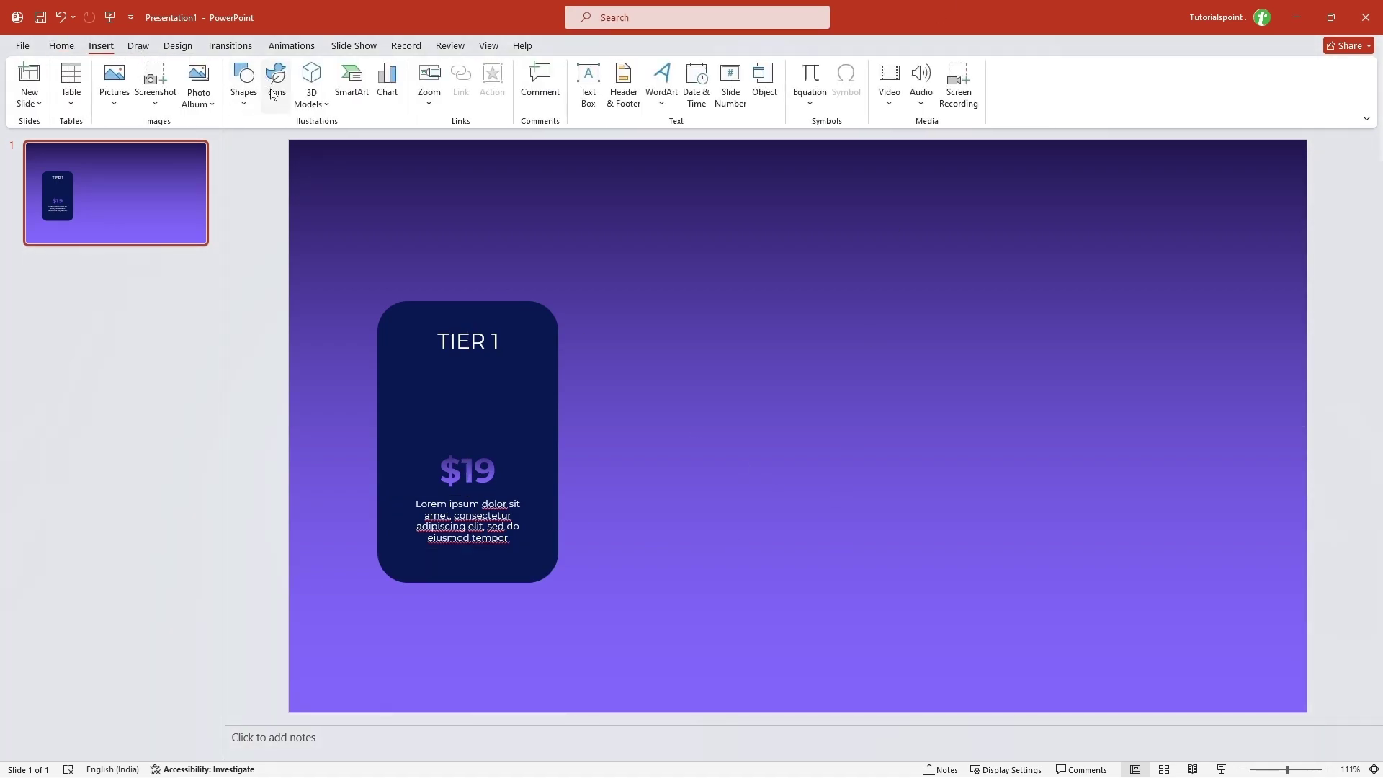
{"action": "left_click", "coordinate": [274, 90]}
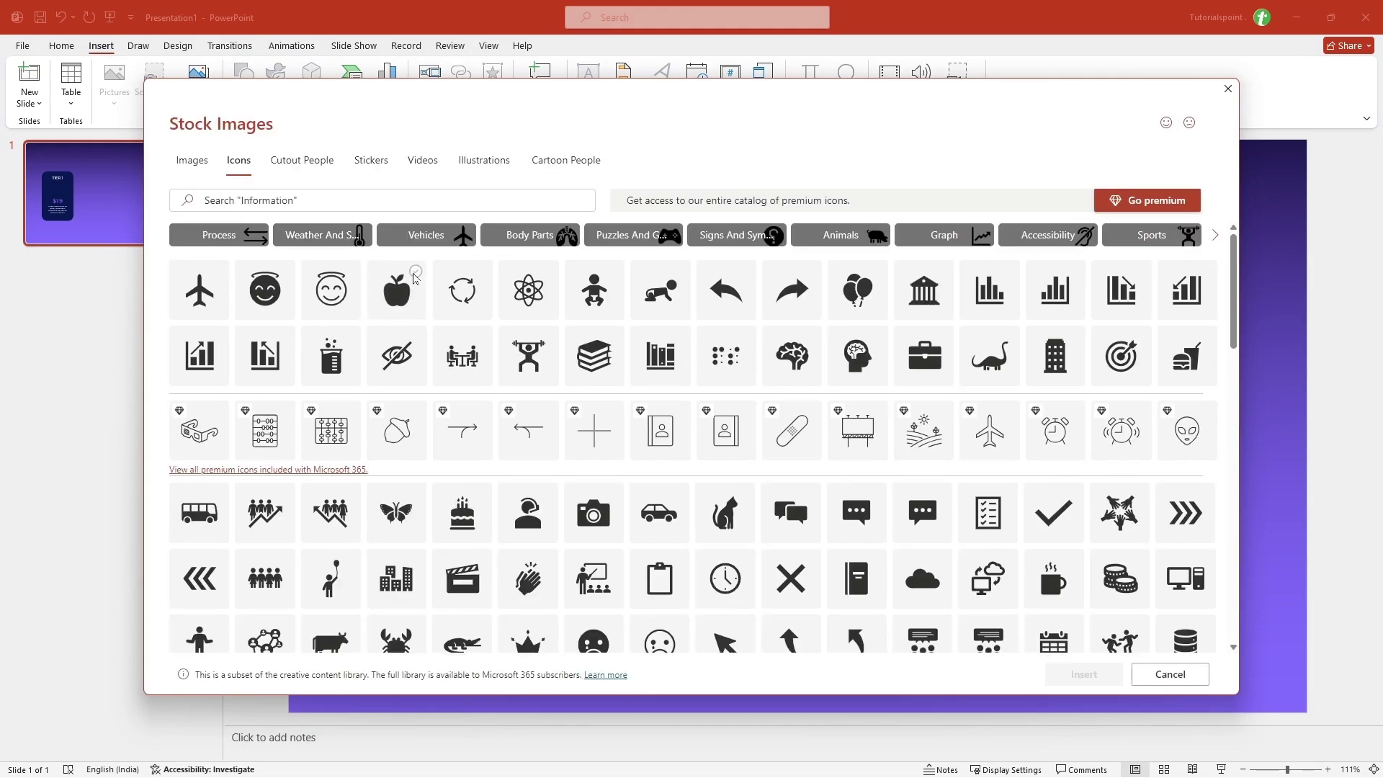
{"action": "left_click", "coordinate": [396, 299]}
- Add the people-with-rising-arrow and two network icons from Business, then insert all four
{"action": "left_click", "coordinate": [1216, 235]}
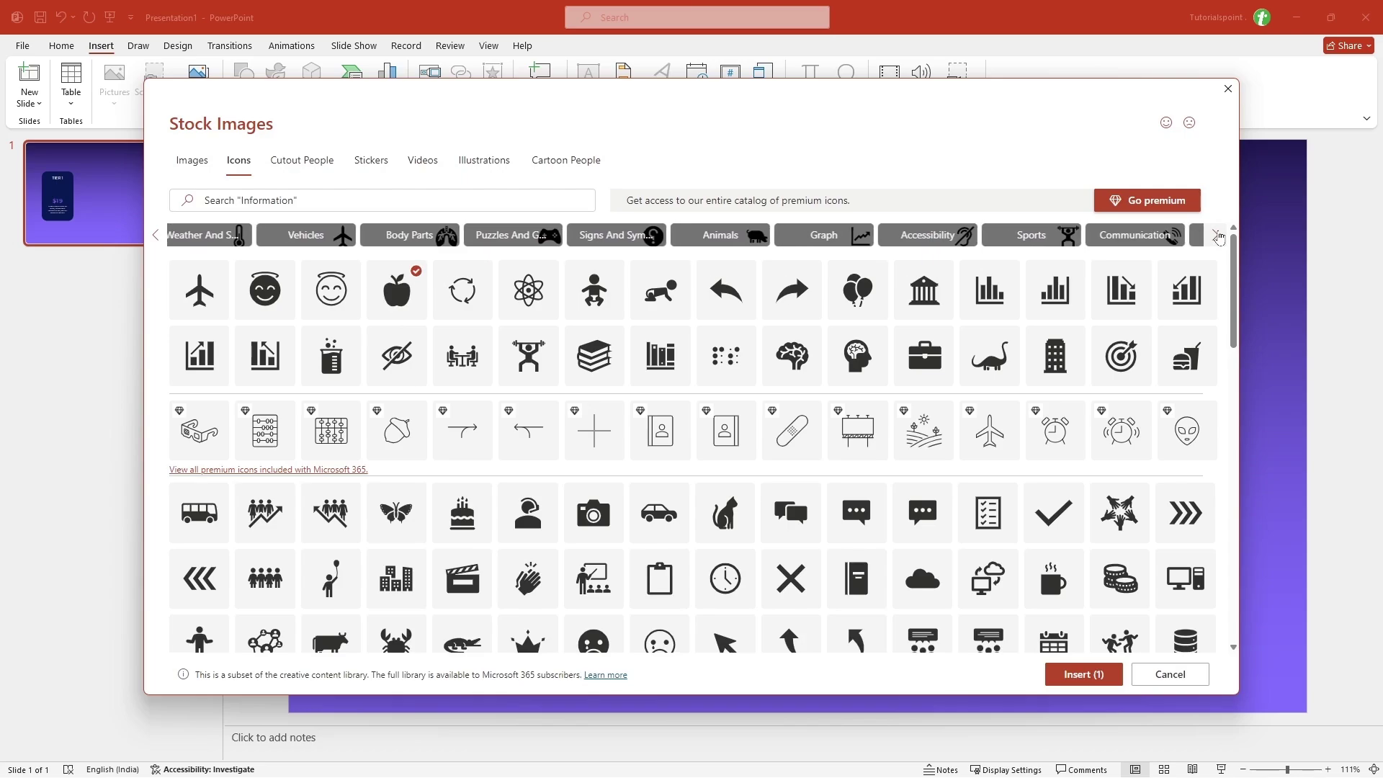
{"action": "left_click", "coordinate": [1215, 236]}
{"action": "left_click", "coordinate": [1215, 235]}
{"action": "left_click", "coordinate": [1216, 235]}
{"action": "left_click", "coordinate": [1215, 236]}
{"action": "left_click", "coordinate": [1216, 236]}
{"action": "left_click", "coordinate": [1215, 235]}
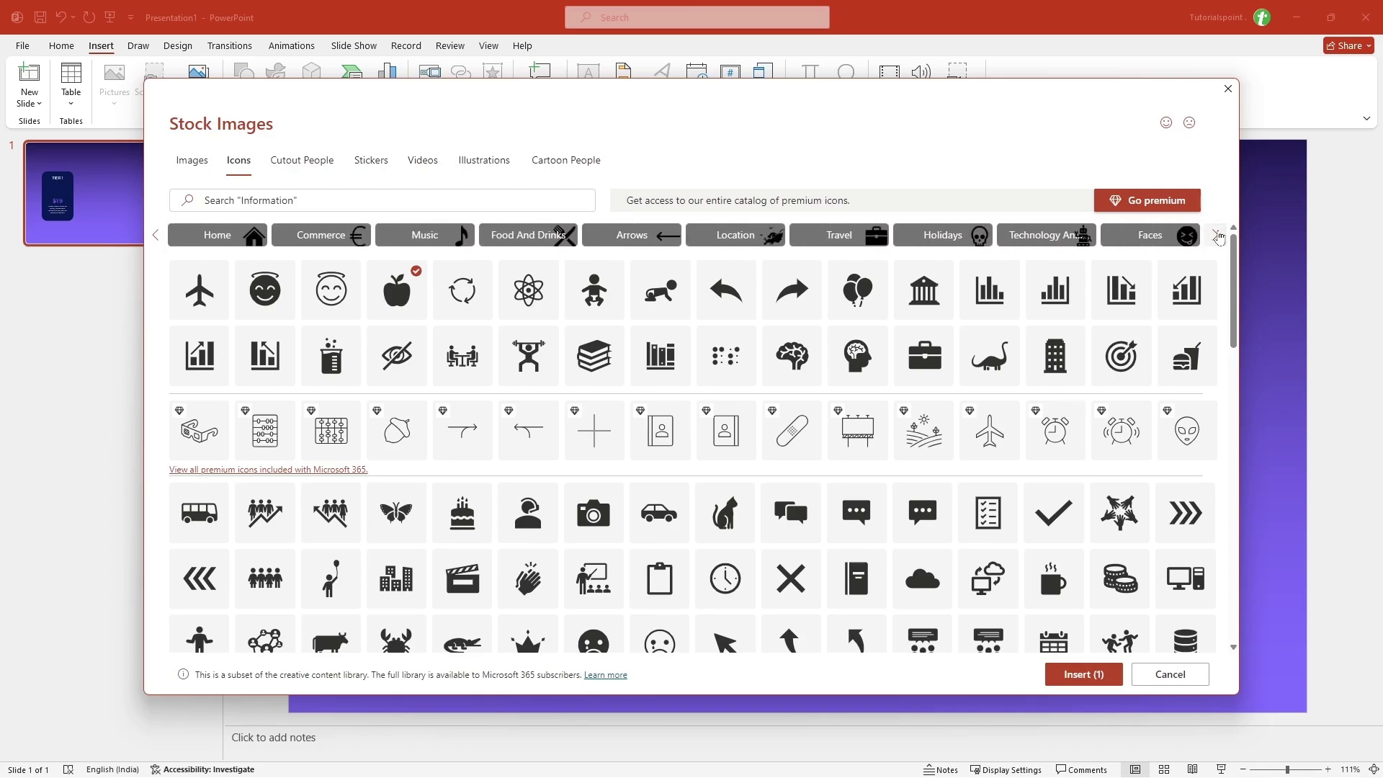
{"action": "left_click", "coordinate": [1215, 236]}
{"action": "left_click", "coordinate": [1215, 236]}
{"action": "left_click", "coordinate": [1216, 236]}
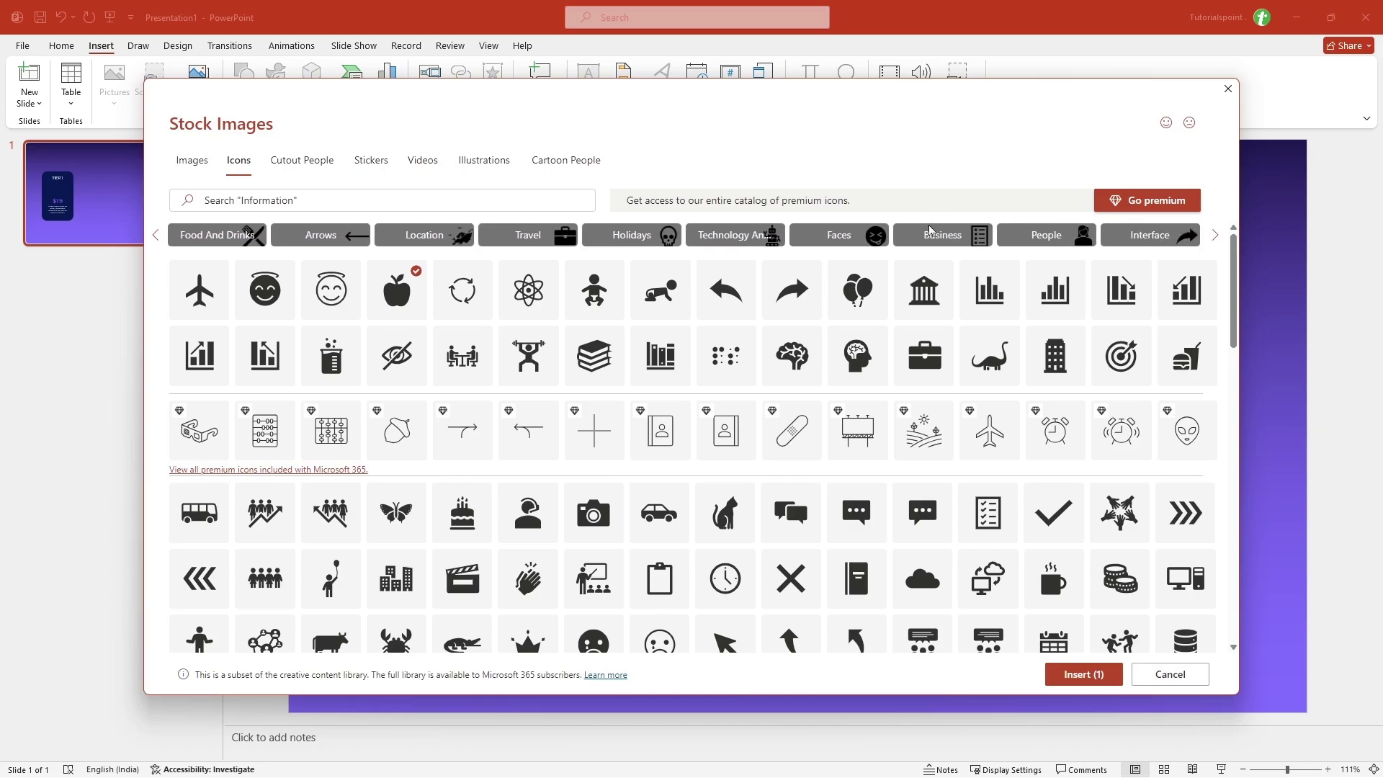
{"action": "left_click", "coordinate": [929, 238]}
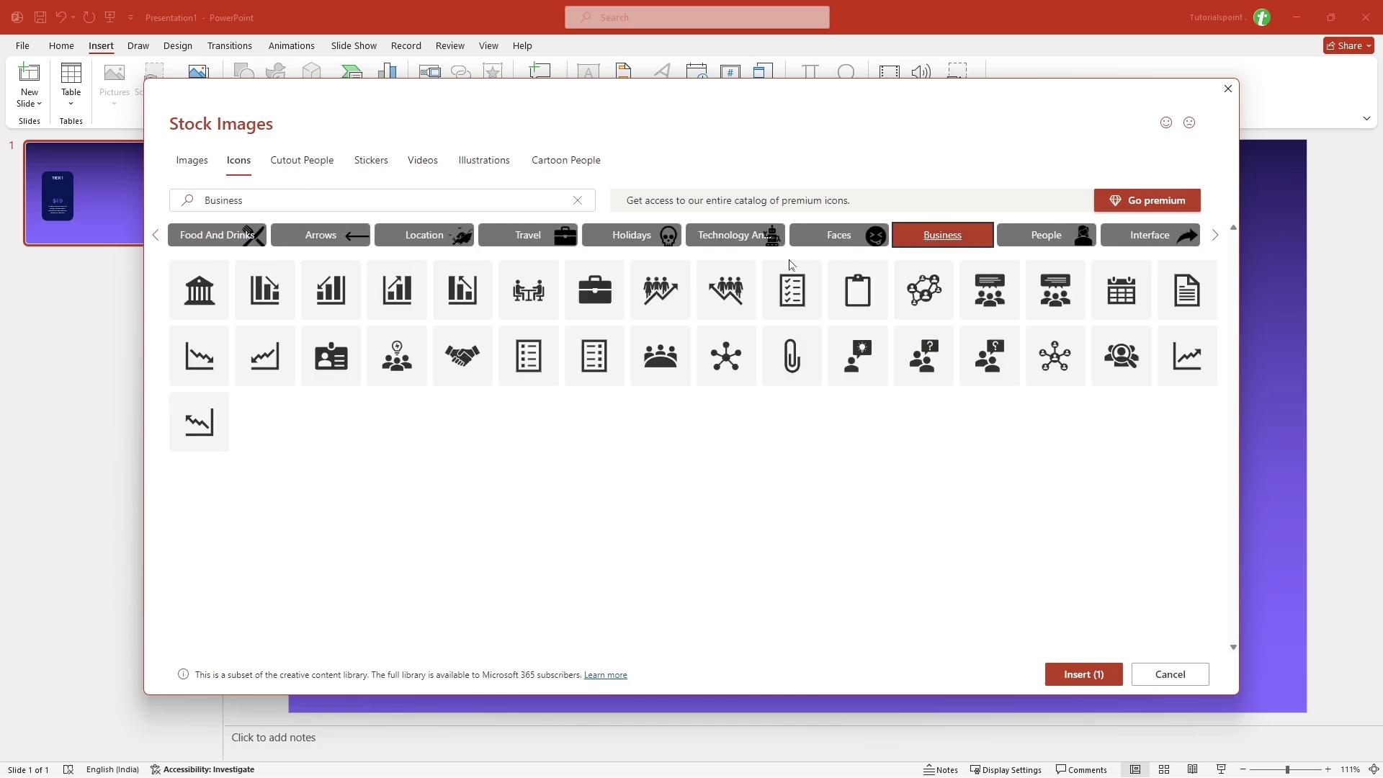
{"action": "left_click", "coordinate": [650, 303]}
{"action": "left_click", "coordinate": [924, 291]}
{"action": "left_click", "coordinate": [1044, 369]}
{"action": "left_click", "coordinate": [1063, 673]}
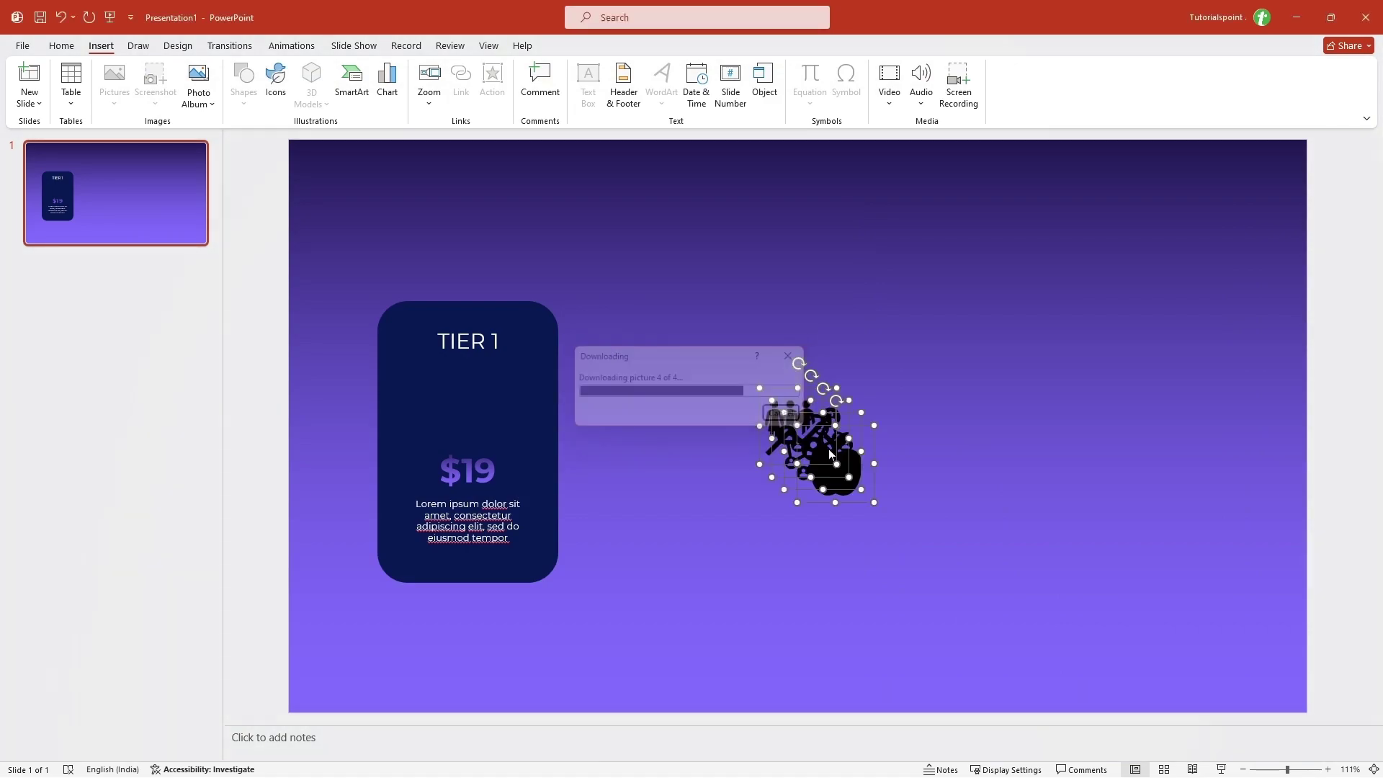
- Line up the four icons in a row above the TIER 1 card
{"action": "left_click_drag", "start_coordinate": [828, 446], "coordinate": [611, 239]}
{"action": "left_click", "coordinate": [546, 239]}
{"action": "left_click", "coordinate": [436, 236]}
{"action": "left_click_drag", "start_coordinate": [441, 242], "coordinate": [537, 242]}
{"action": "left_click_drag", "start_coordinate": [418, 236], "coordinate": [459, 247]}
{"action": "left_click_drag", "start_coordinate": [390, 213], "coordinate": [370, 234]}
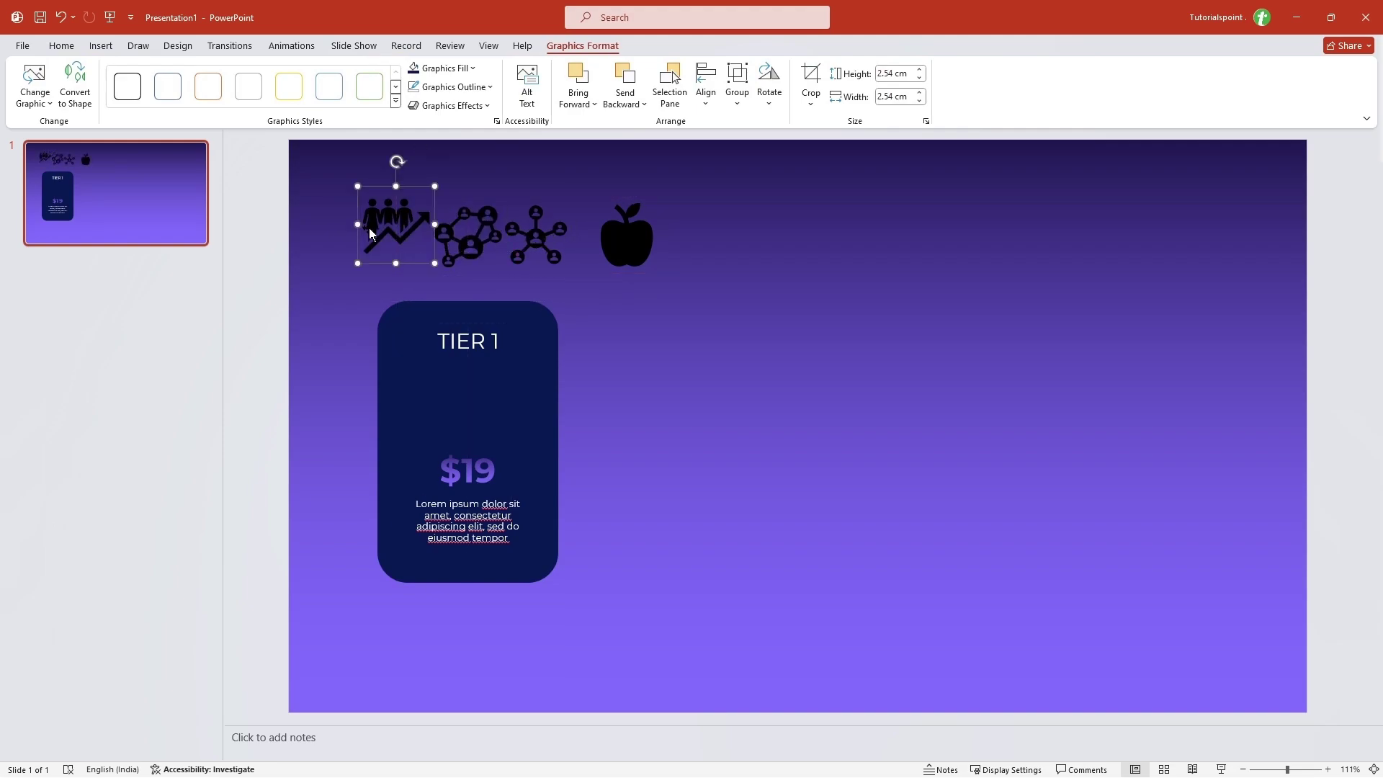
- Fill all four selected icons with the recent purple colour
{"action": "left_click", "coordinate": [485, 247], "text": "shift"}
{"action": "left_click", "coordinate": [541, 228], "text": "shift"}
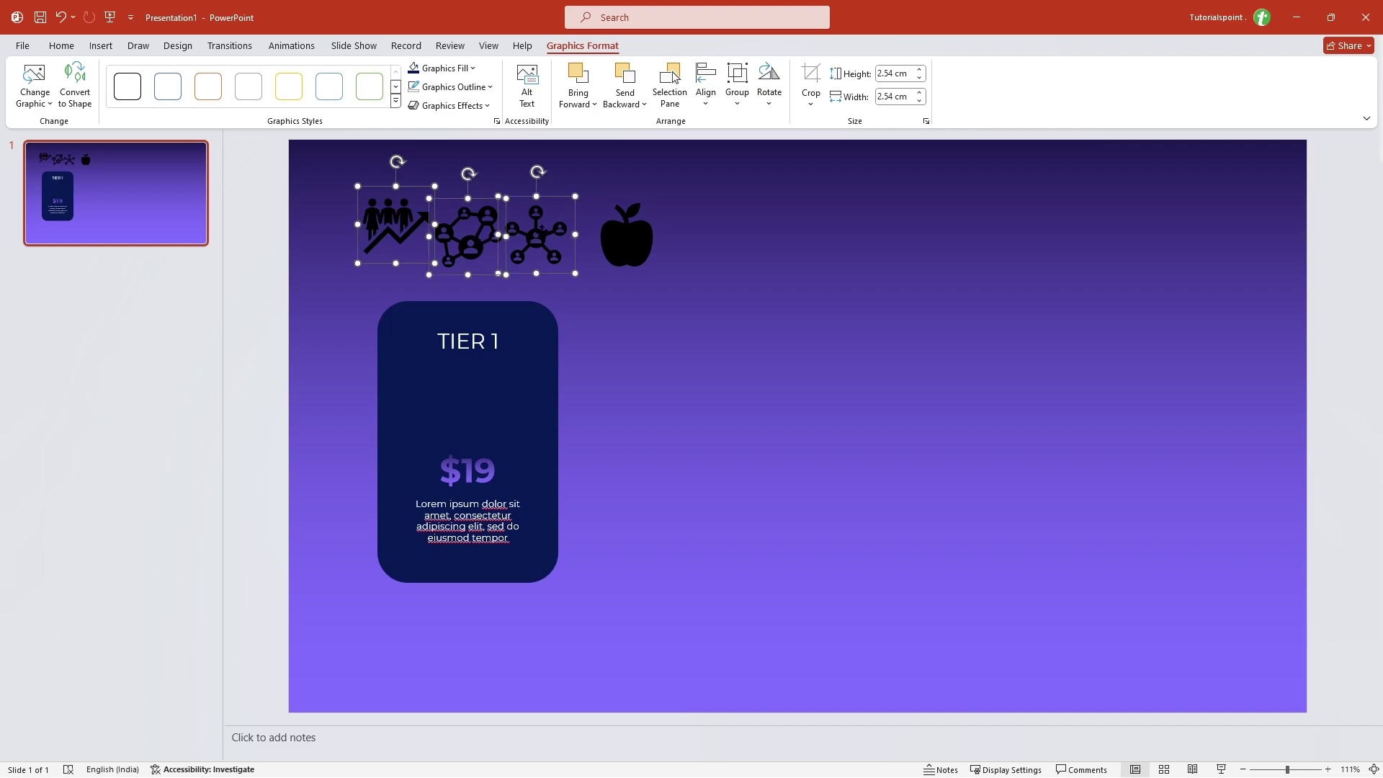
{"action": "left_click", "coordinate": [625, 235], "text": "shift"}
{"action": "right_click", "coordinate": [623, 233]}
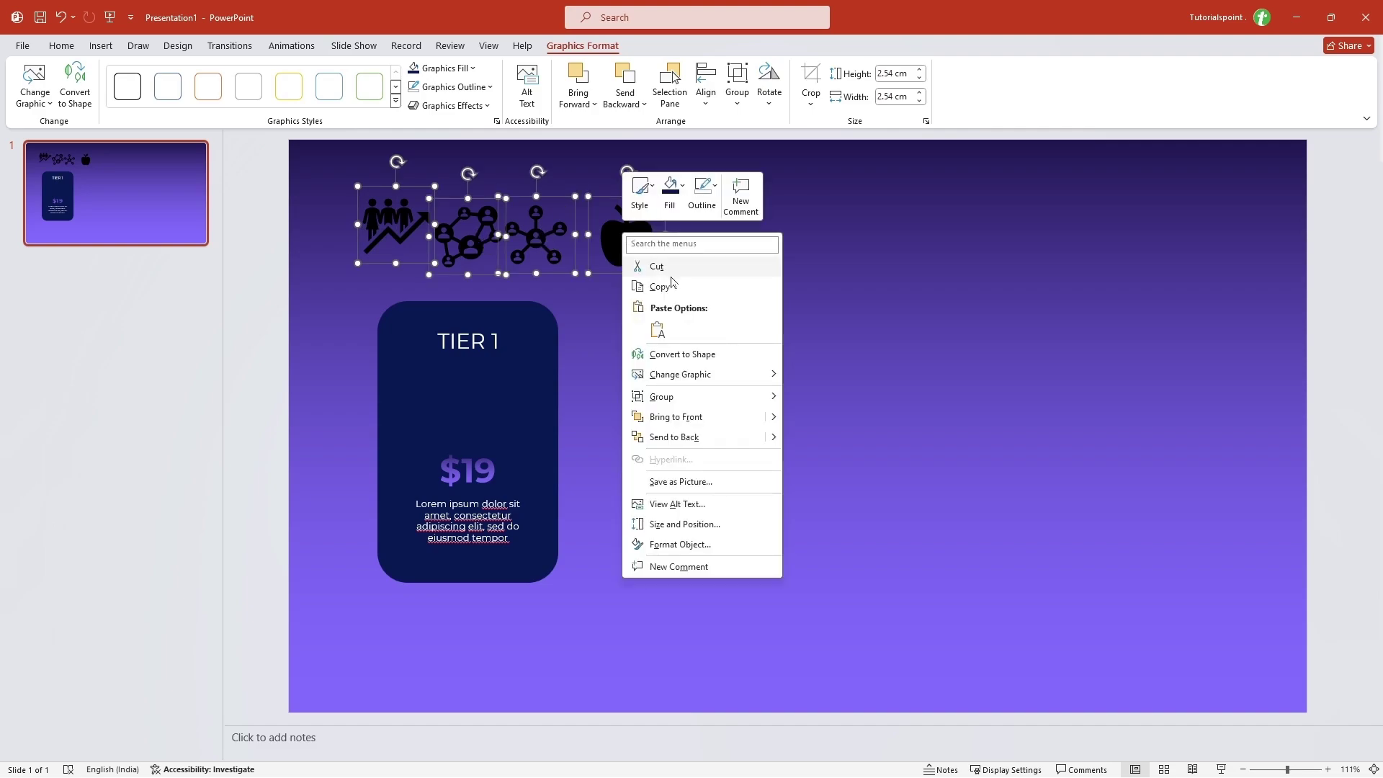
{"action": "left_click", "coordinate": [680, 189]}
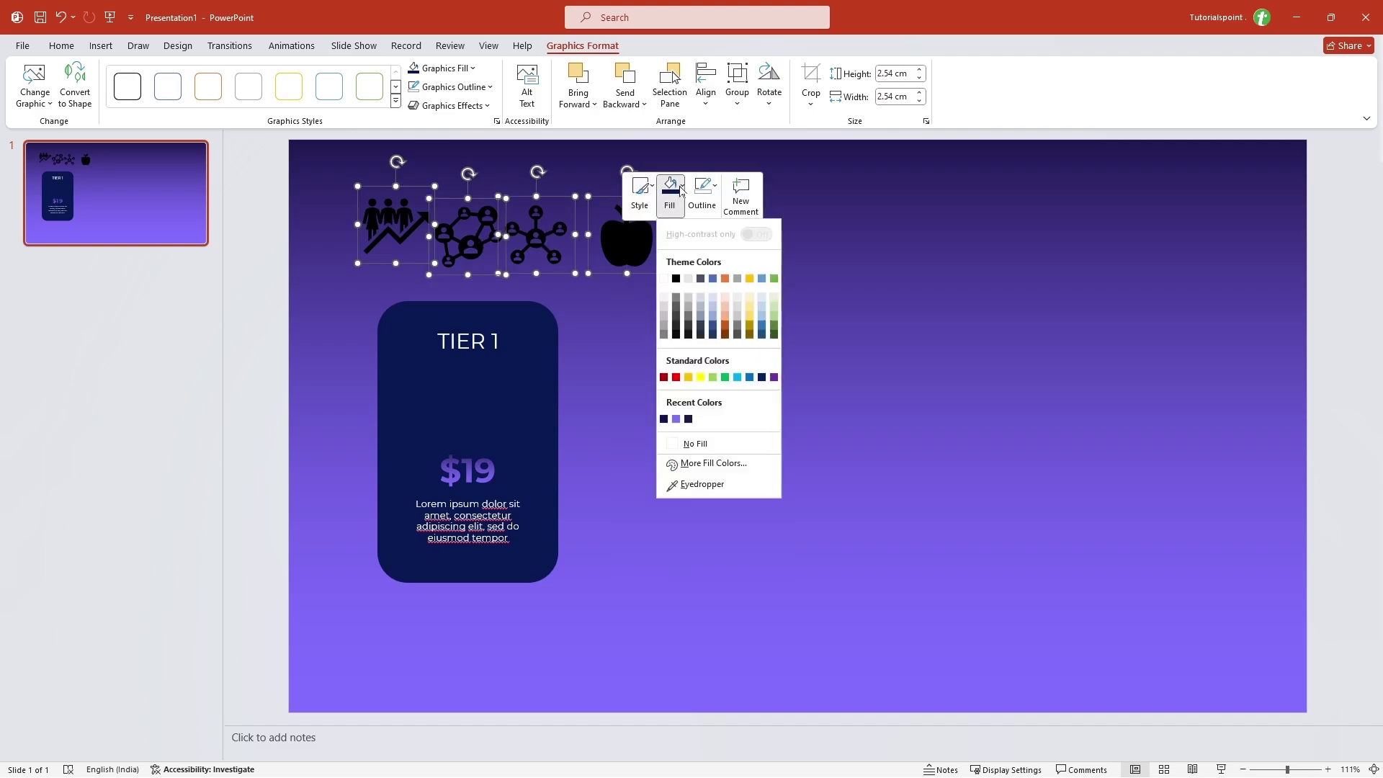
{"action": "left_click", "coordinate": [680, 420]}
- Place the apple icon inside the card just below the TIER 1 title
{"action": "left_click", "coordinate": [713, 245]}
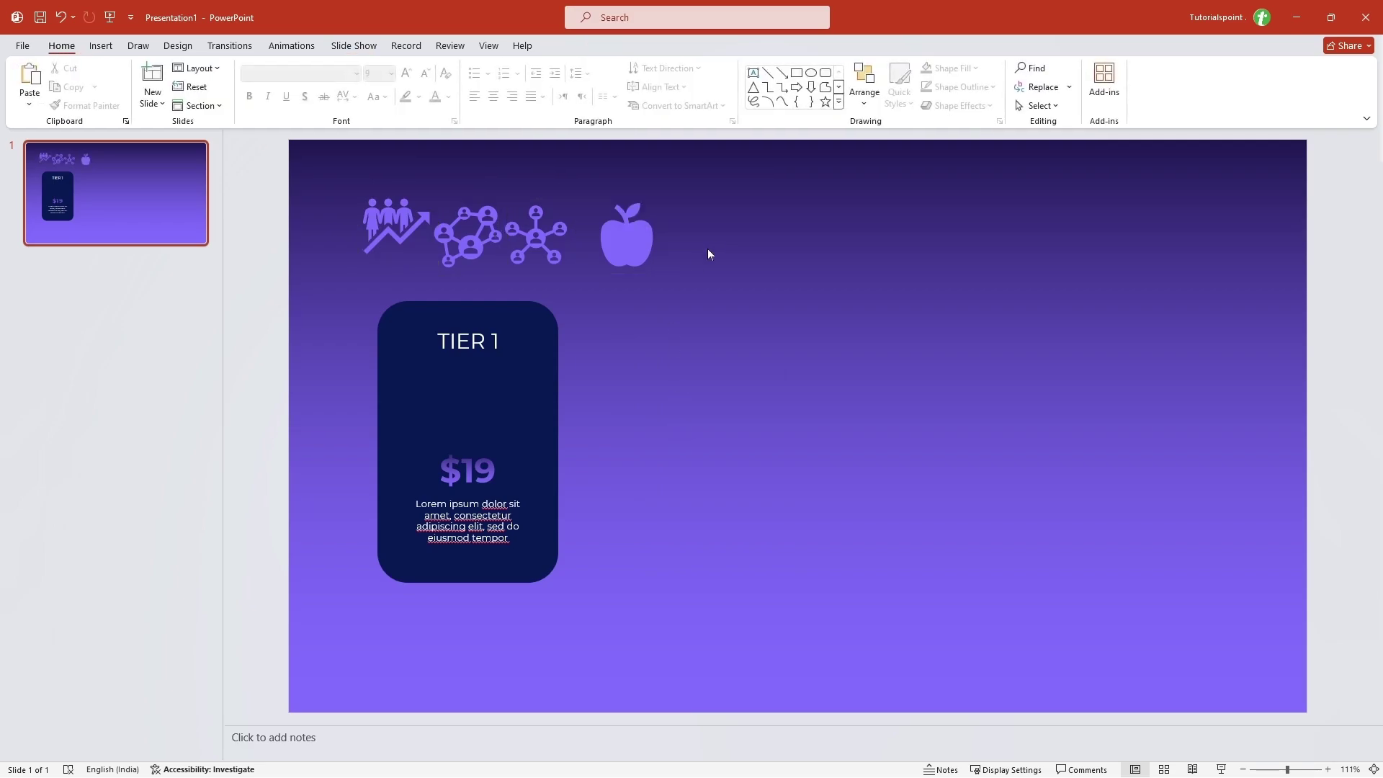
{"action": "left_click_drag", "start_coordinate": [612, 229], "coordinate": [467, 397]}
{"action": "left_click", "coordinate": [835, 394]}
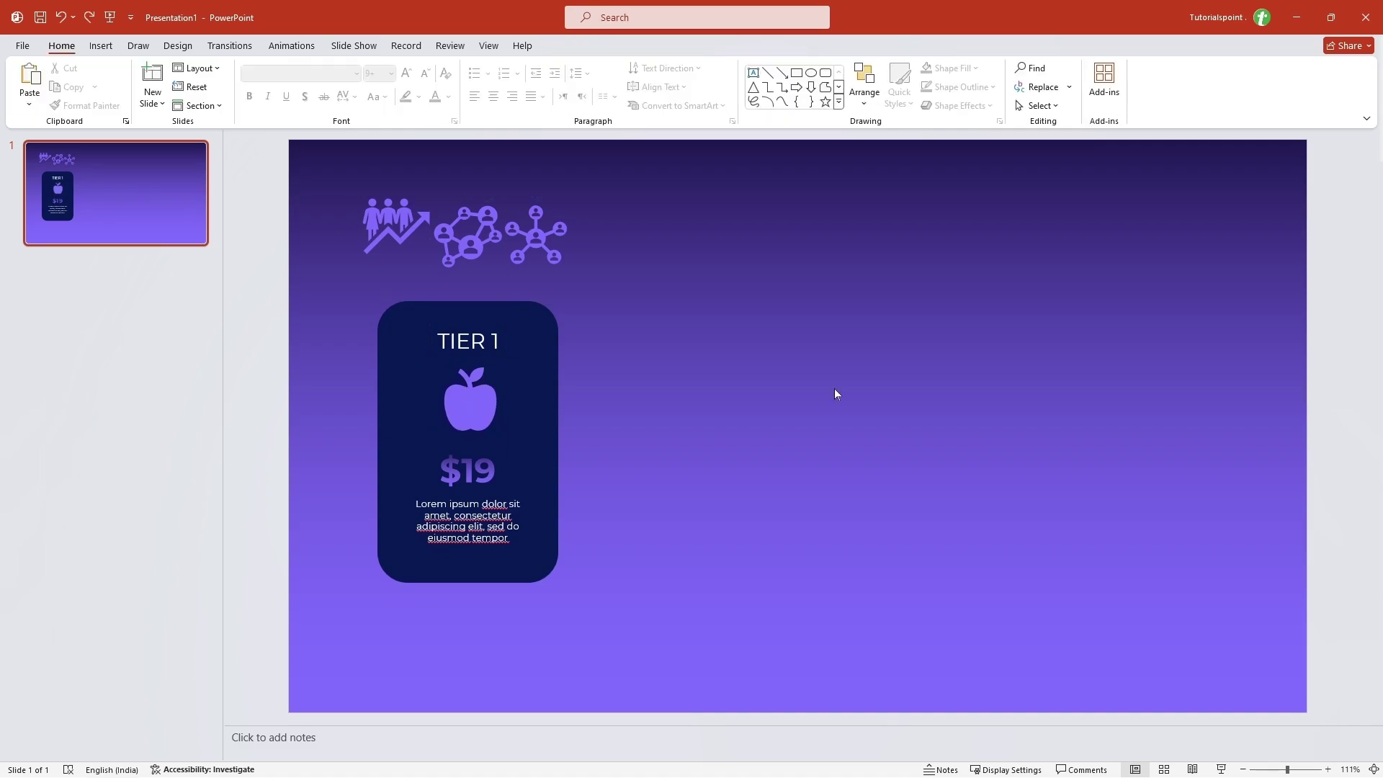
- Distribute the TIER 1 title, apple icon, $19 price and description vertically in the card
{"action": "left_click", "coordinate": [468, 341]}
{"action": "left_click", "coordinate": [475, 396], "text": "shift"}
{"action": "left_click", "coordinate": [468, 470], "text": "shift"}
{"action": "left_click", "coordinate": [483, 524], "text": "shift"}
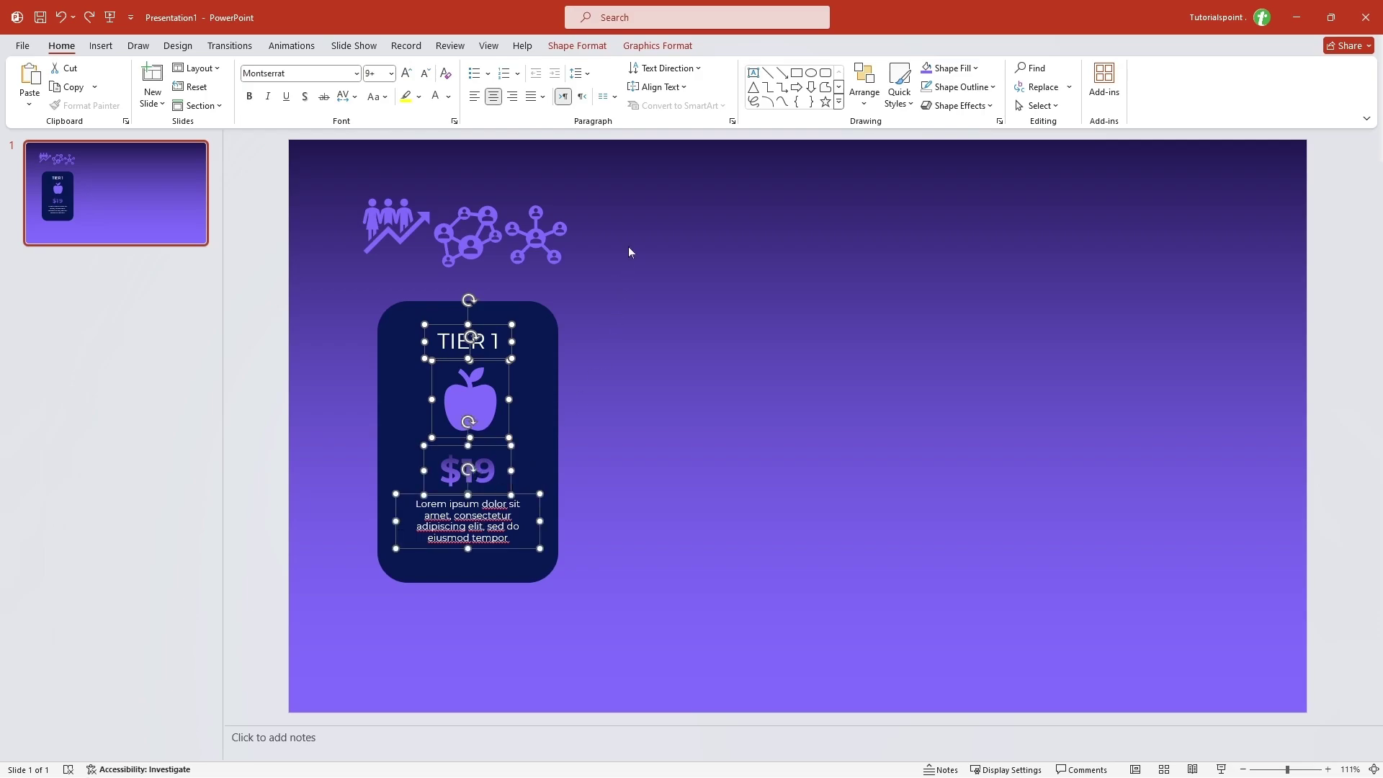
{"action": "left_click", "coordinate": [577, 45]}
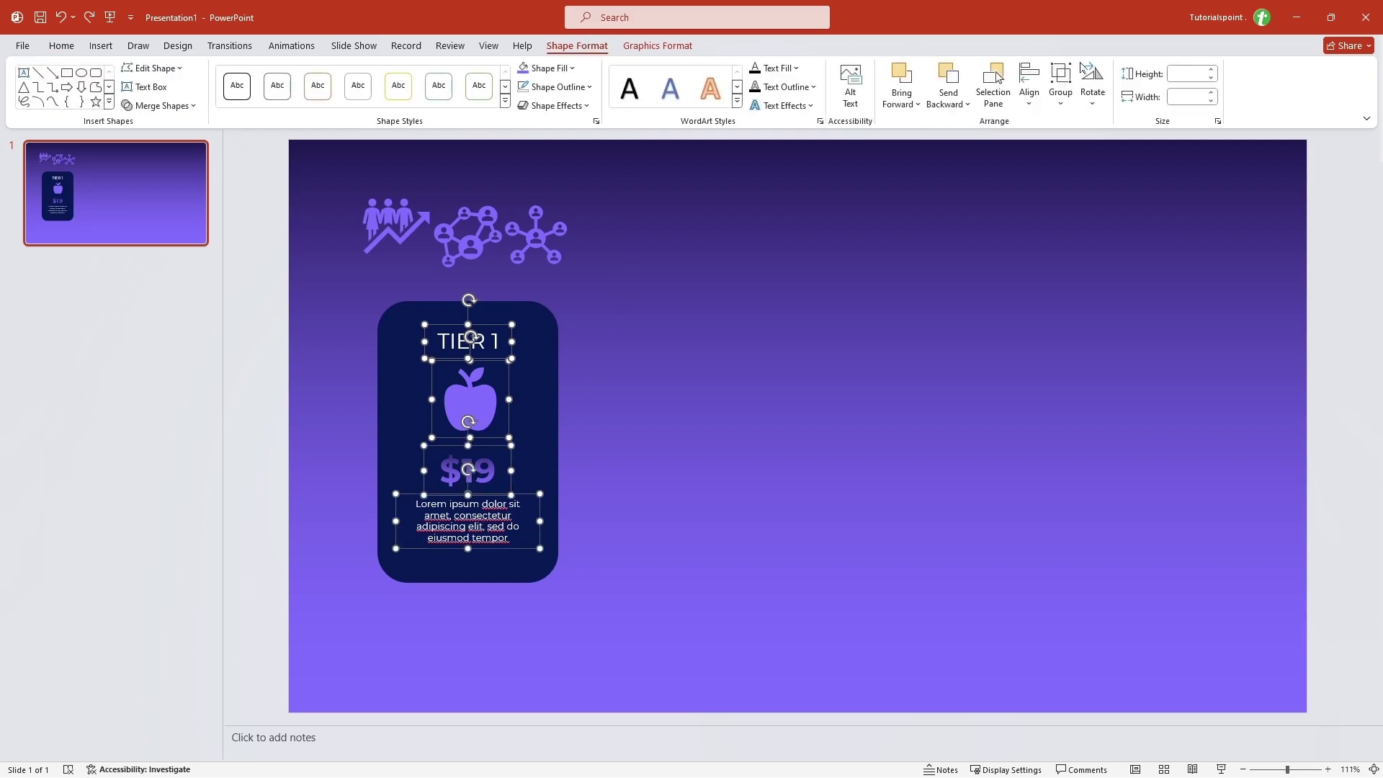
{"action": "left_click", "coordinate": [1035, 105]}
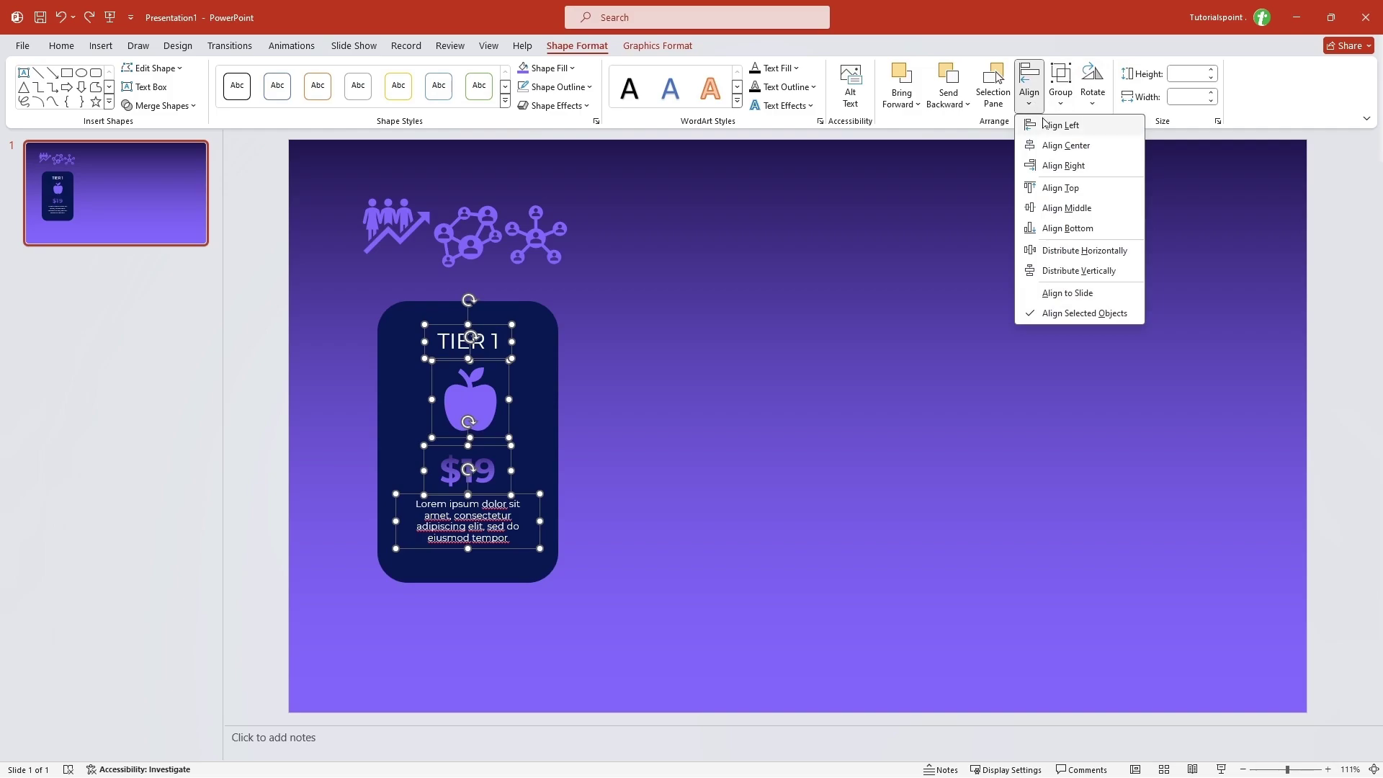
{"action": "left_click", "coordinate": [1078, 272]}
{"action": "left_click", "coordinate": [997, 368]}
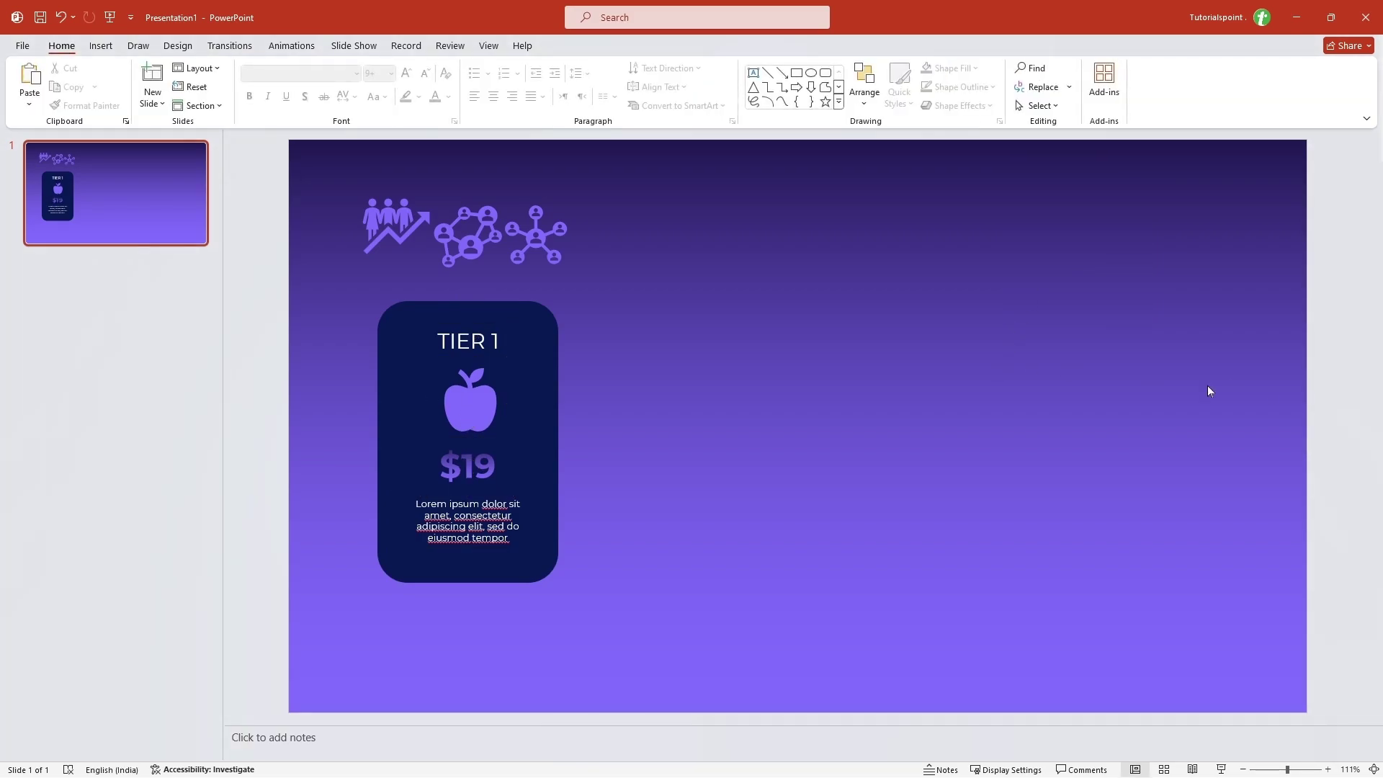
{"action": "left_click", "coordinate": [516, 310]}
- Copy the card with its contents and paste three copies in a row to its right
{"action": "left_click", "coordinate": [486, 339], "text": "shift"}
{"action": "left_click", "coordinate": [479, 396], "text": "shift"}
{"action": "left_click", "coordinate": [468, 465], "text": "shift"}
{"action": "left_click", "coordinate": [468, 515], "text": "shift"}
{"action": "key", "text": "ctrl+c"}
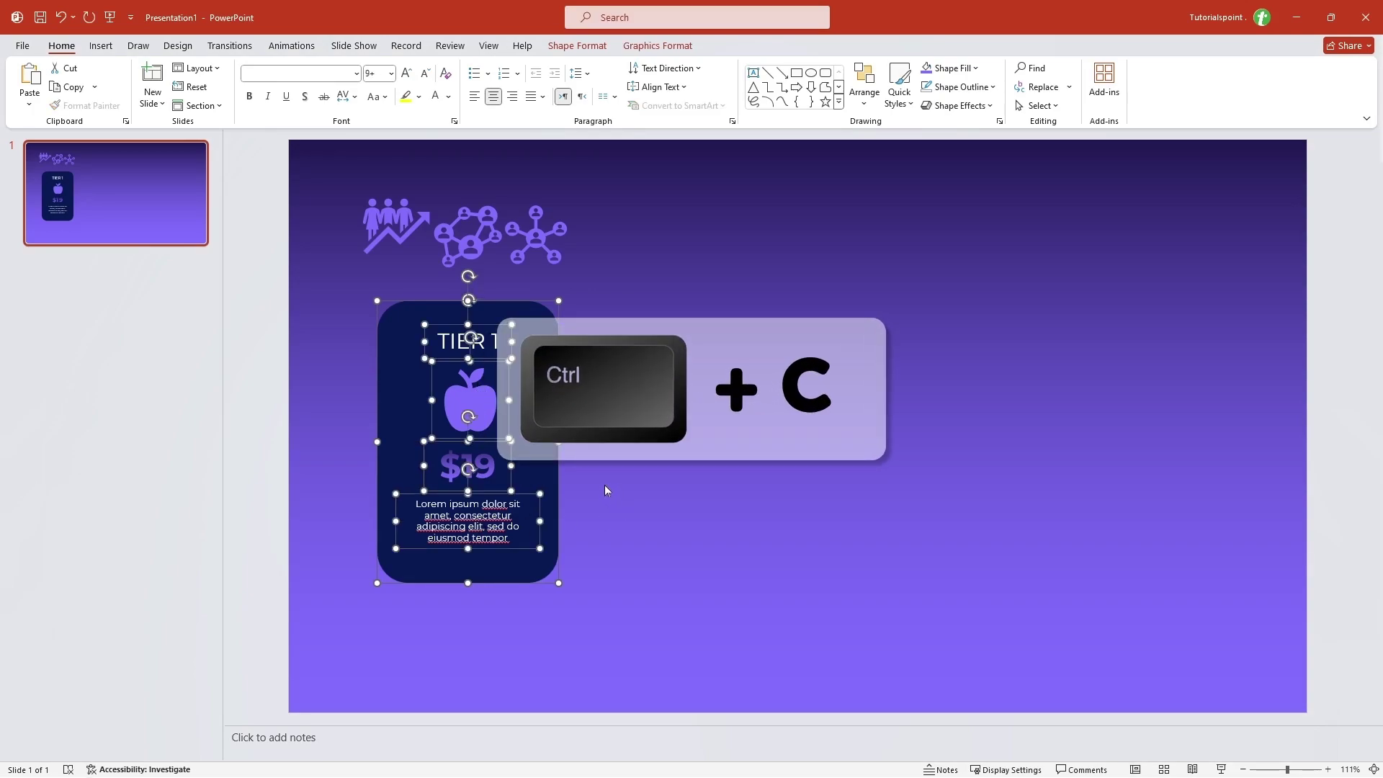
{"action": "key", "text": "ctrl+v"}
{"action": "left_click_drag", "start_coordinate": [533, 327], "coordinate": [729, 326]}
{"action": "key", "text": "ctrl+v"}
{"action": "left_click_drag", "start_coordinate": [554, 350], "coordinate": [939, 351]}
{"action": "key", "text": "ctrl+v"}
{"action": "left_click_drag", "start_coordinate": [572, 379], "coordinate": [1130, 347]}
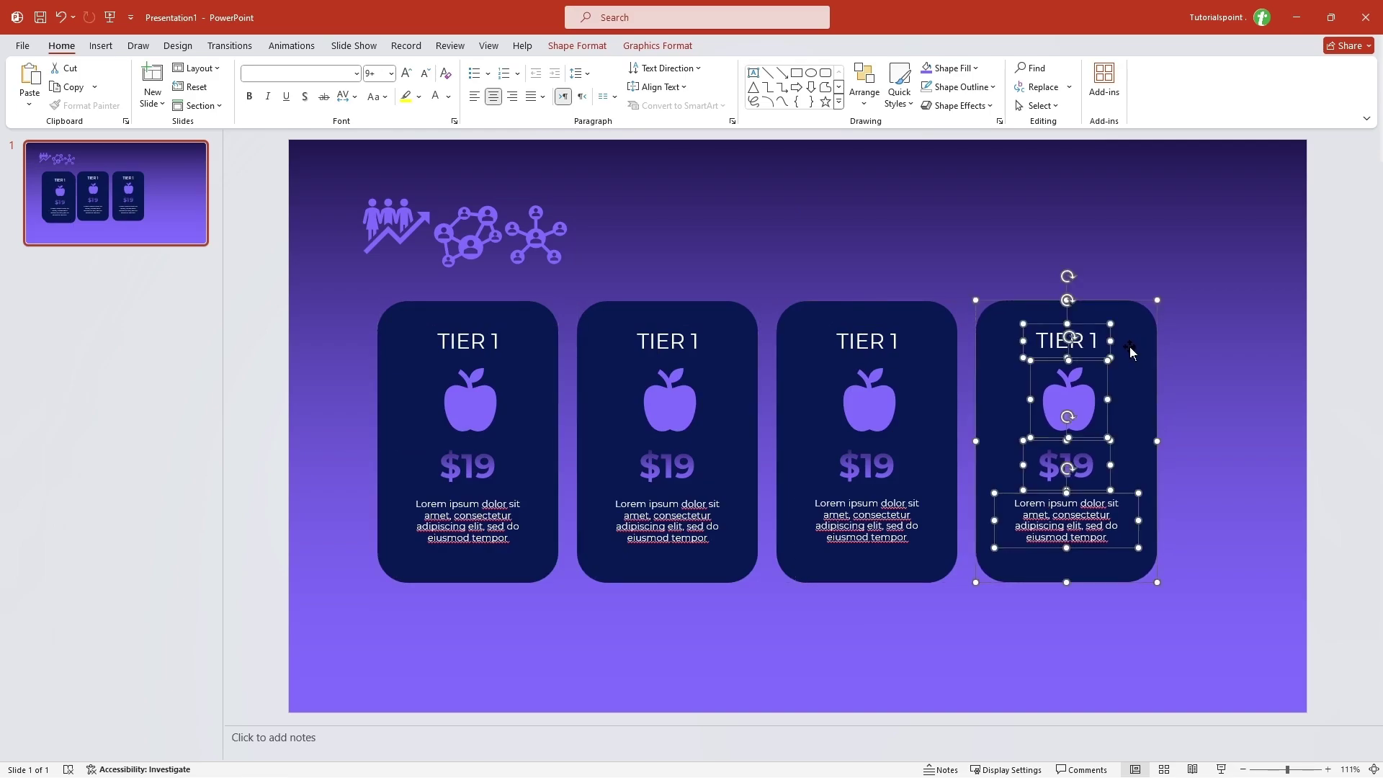
{"action": "left_click", "coordinate": [1213, 419]}
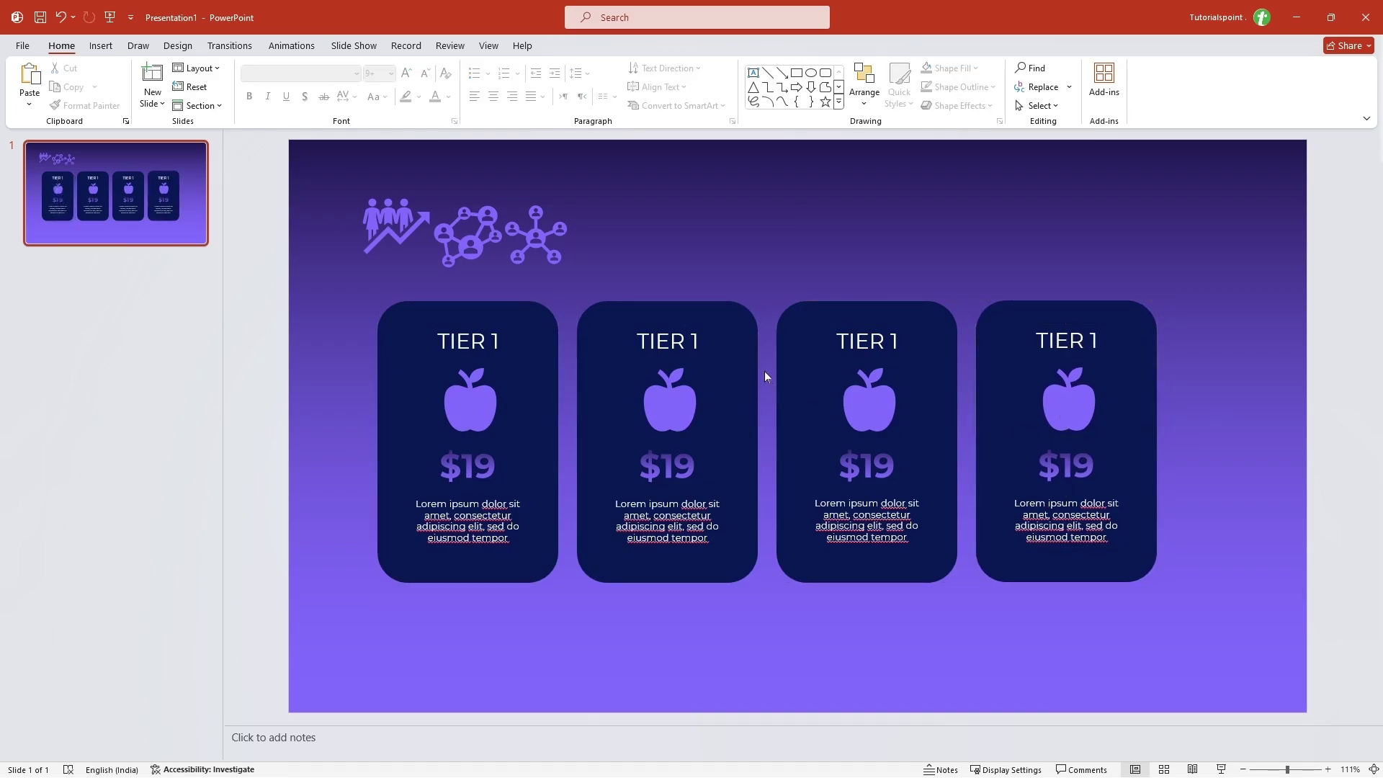
- Retitle the second card TIER 2 and change its price to $29
{"action": "double_click", "coordinate": [694, 339]}
{"action": "type", "text": "2"}
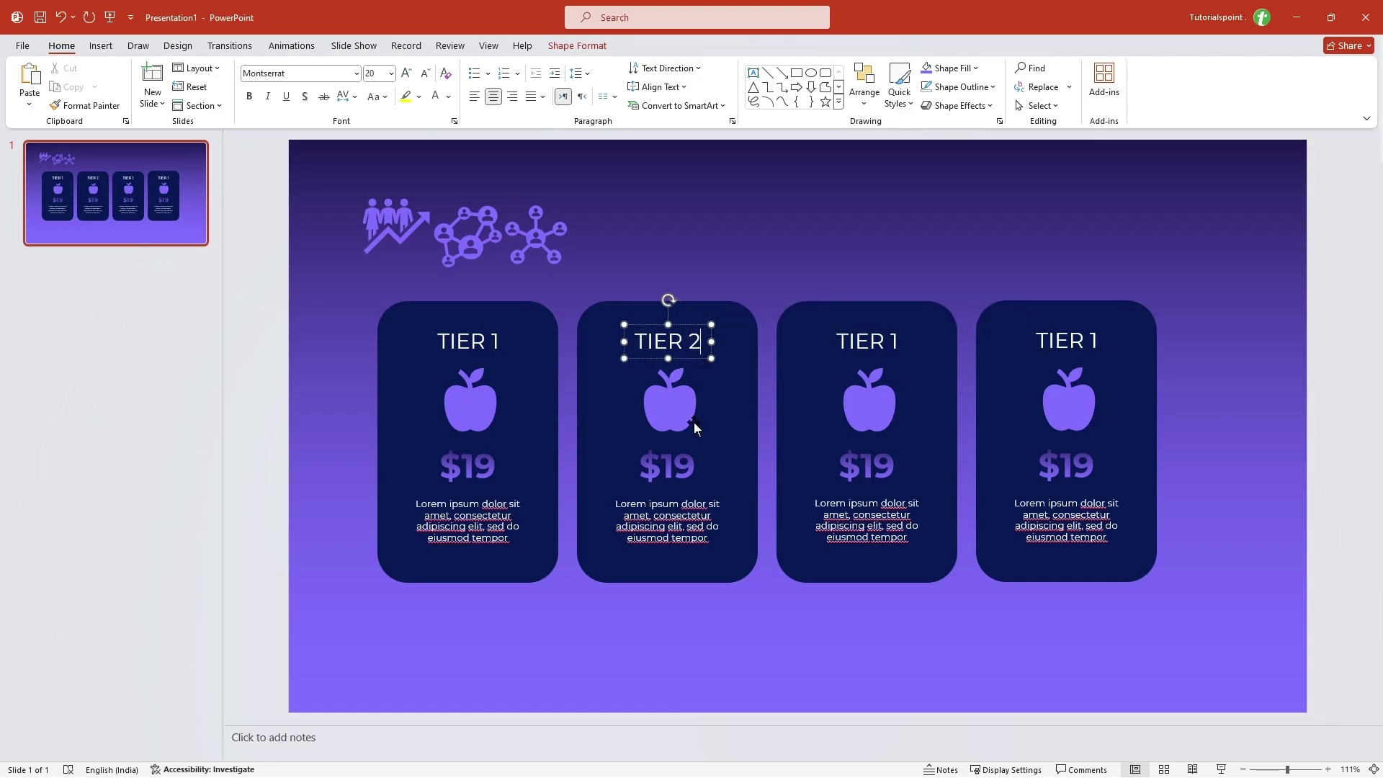
{"action": "double_click", "coordinate": [682, 469]}
{"action": "type", "text": "29"}
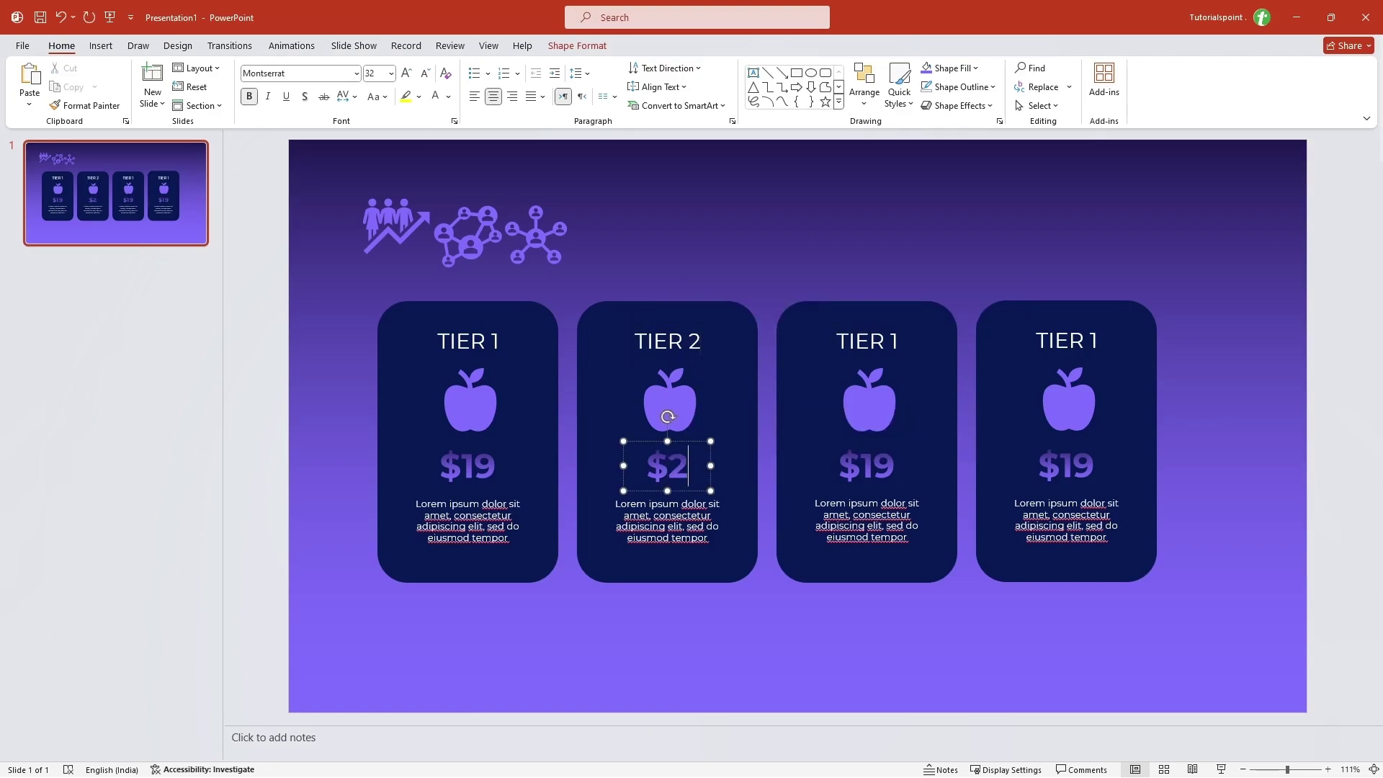
- Make the third card TIER 3 at $49 and set the fourth card's price to $99
{"action": "double_click", "coordinate": [894, 341]}
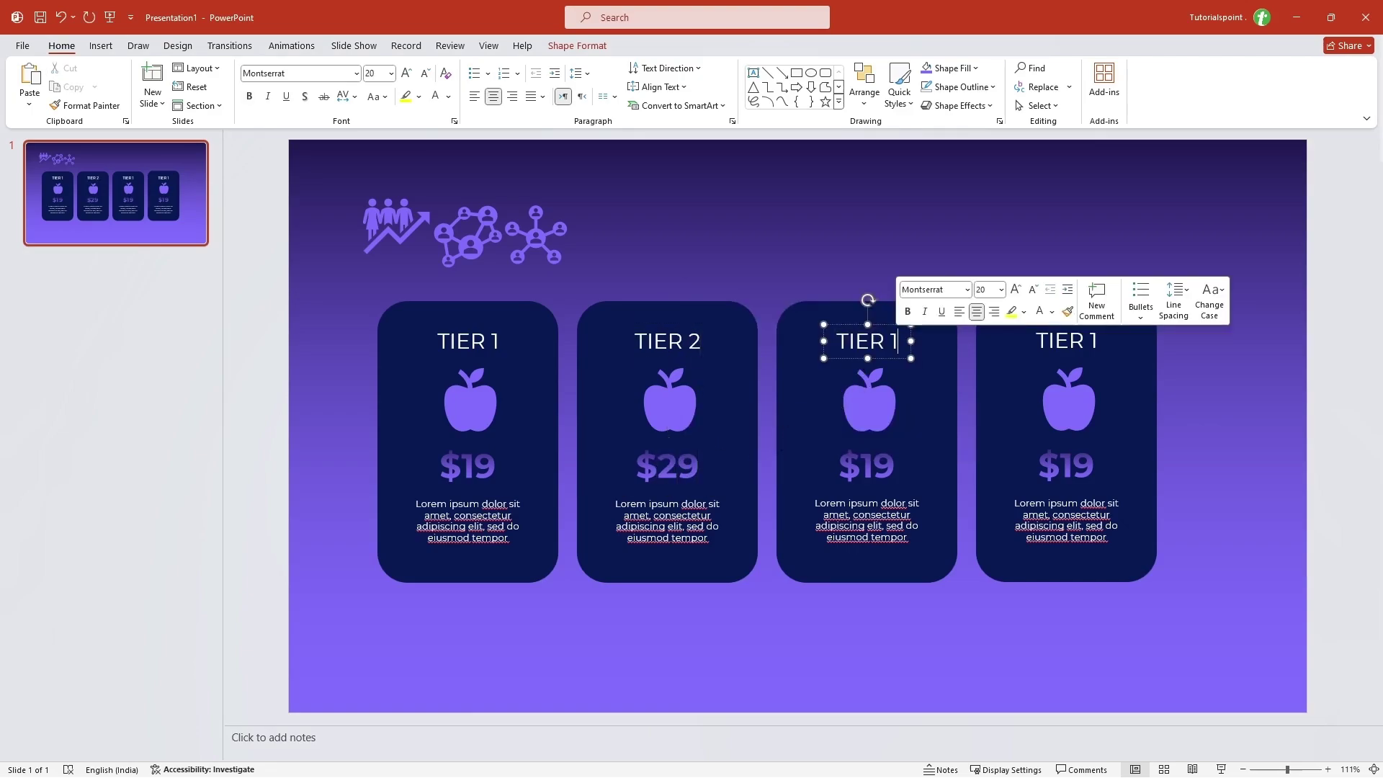
{"action": "type", "text": "3"}
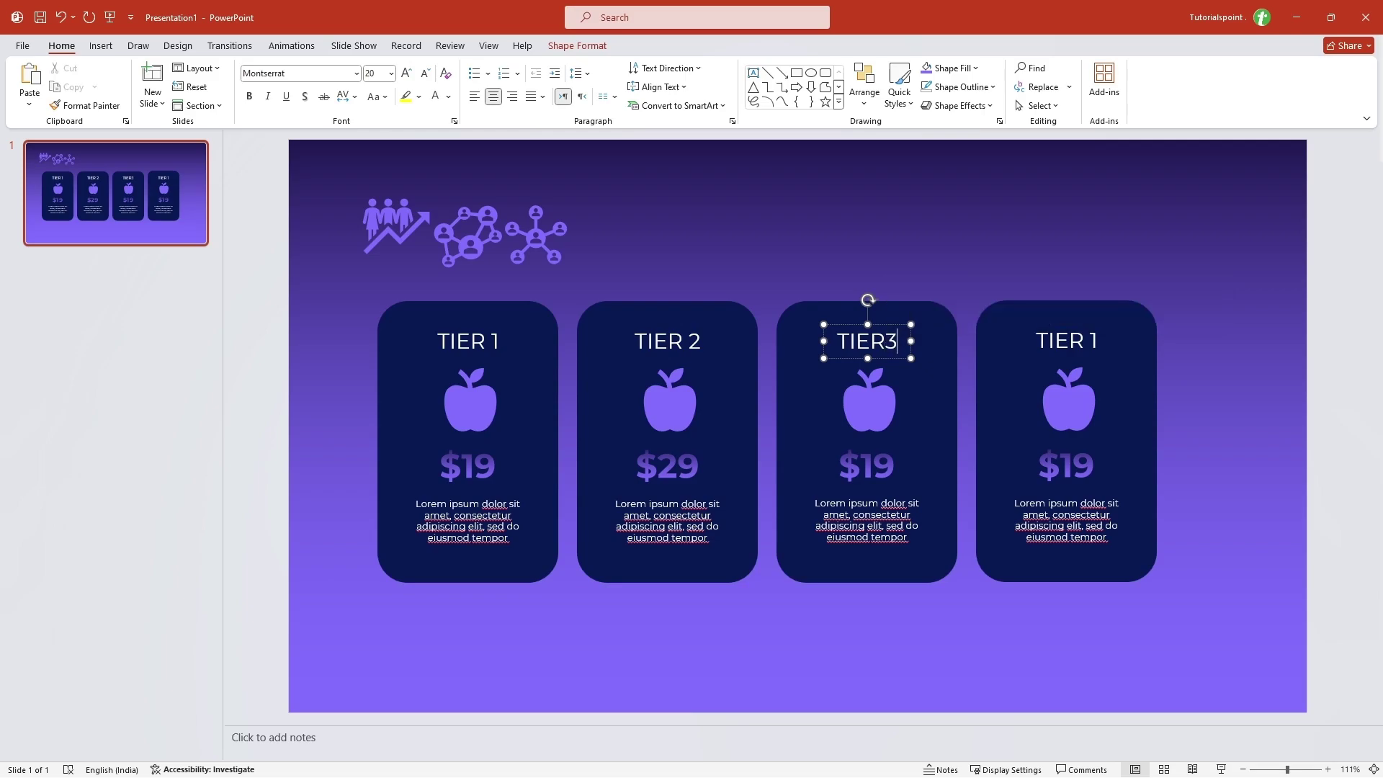
{"action": "double_click", "coordinate": [879, 468]}
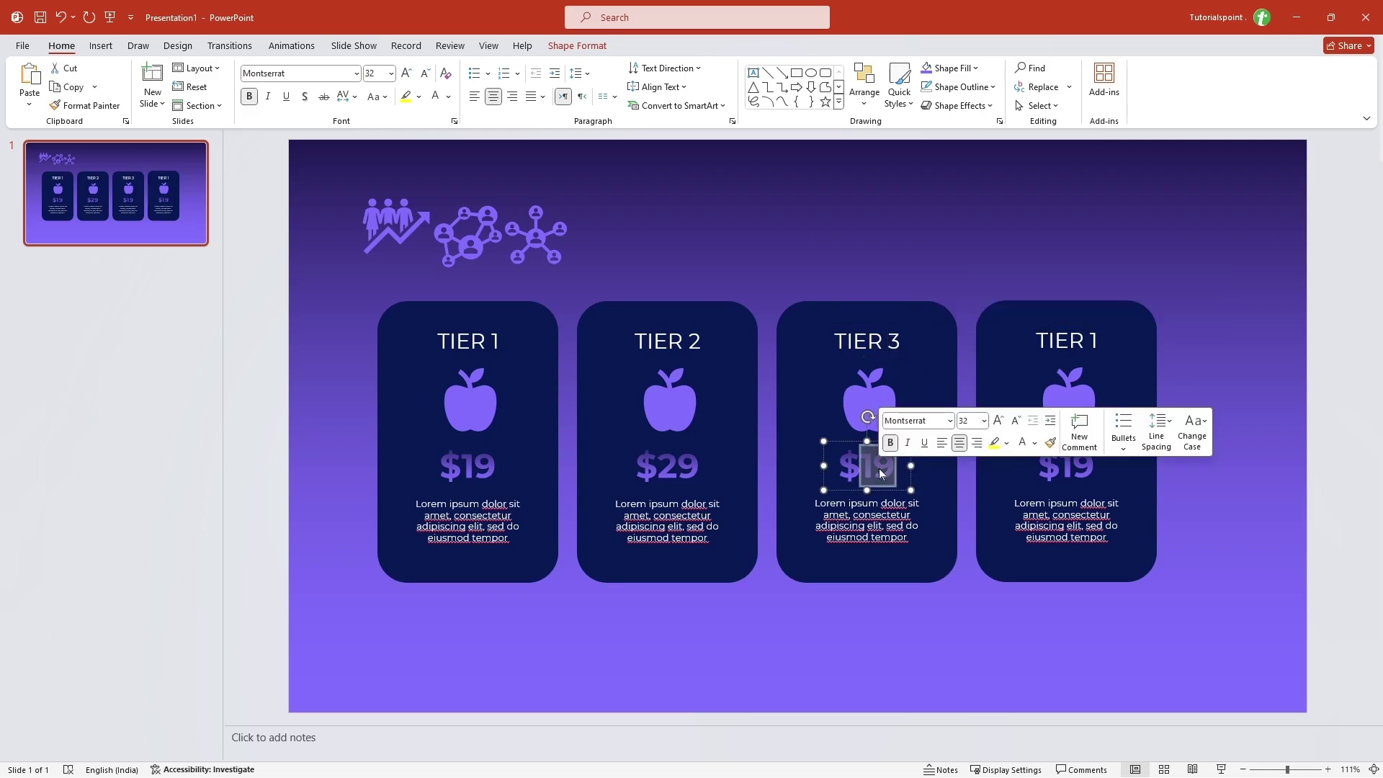
{"action": "type", "text": "49"}
{"action": "double_click", "coordinate": [1076, 467]}
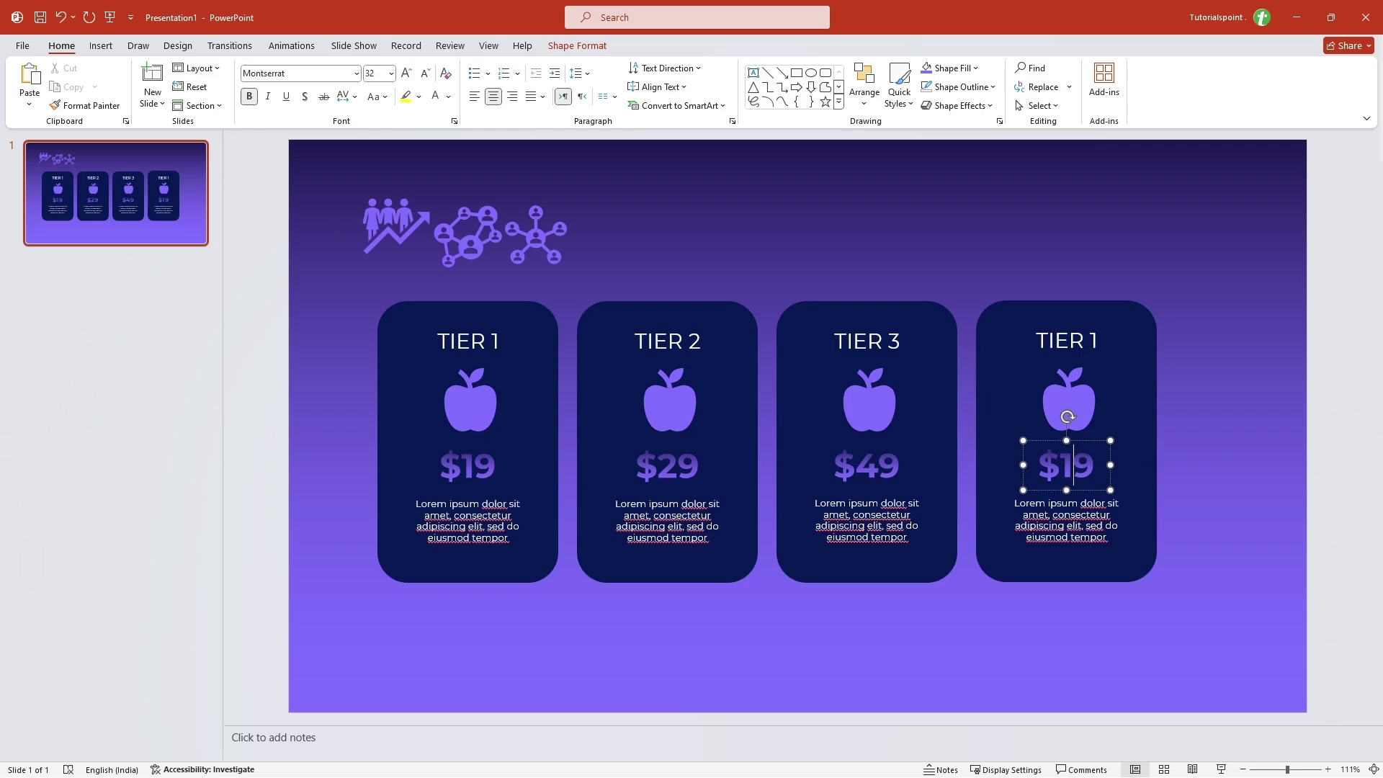
{"action": "type", "text": "99"}
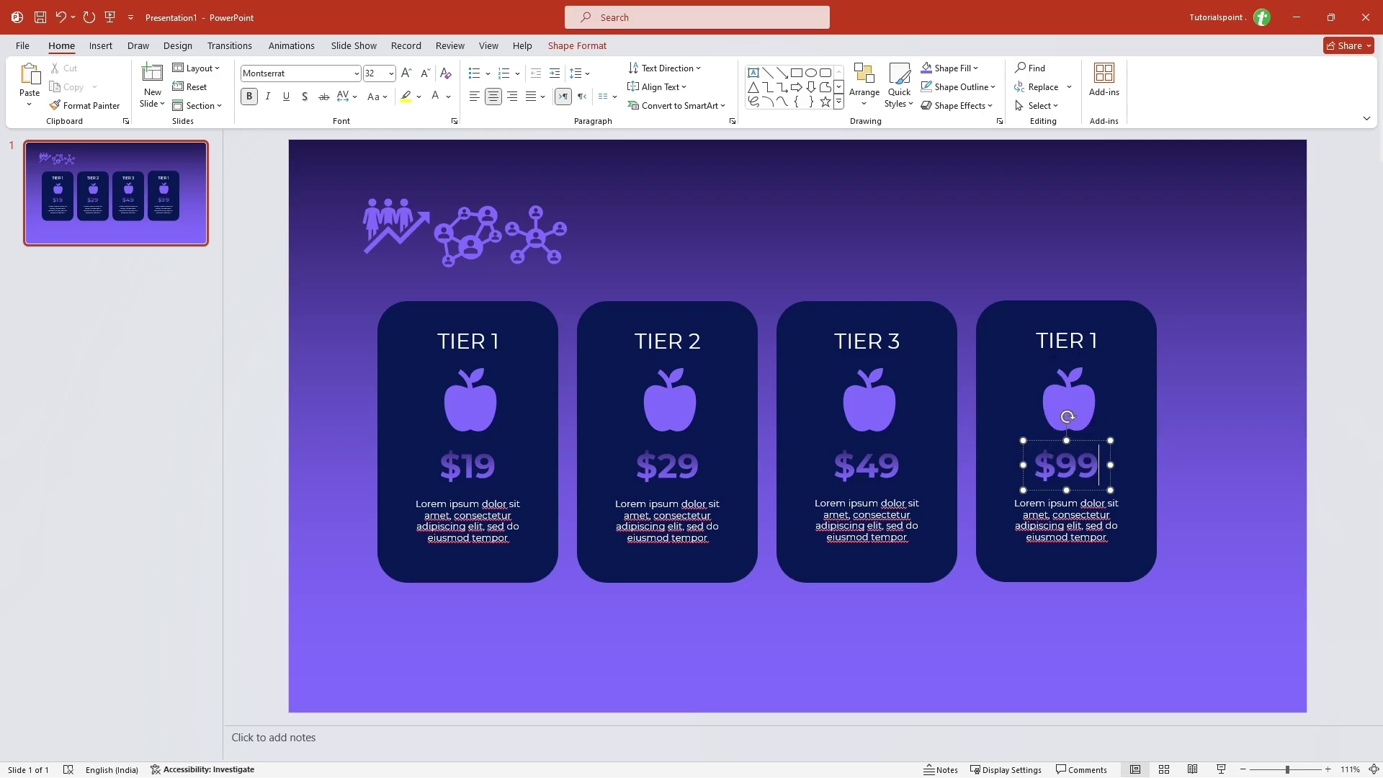